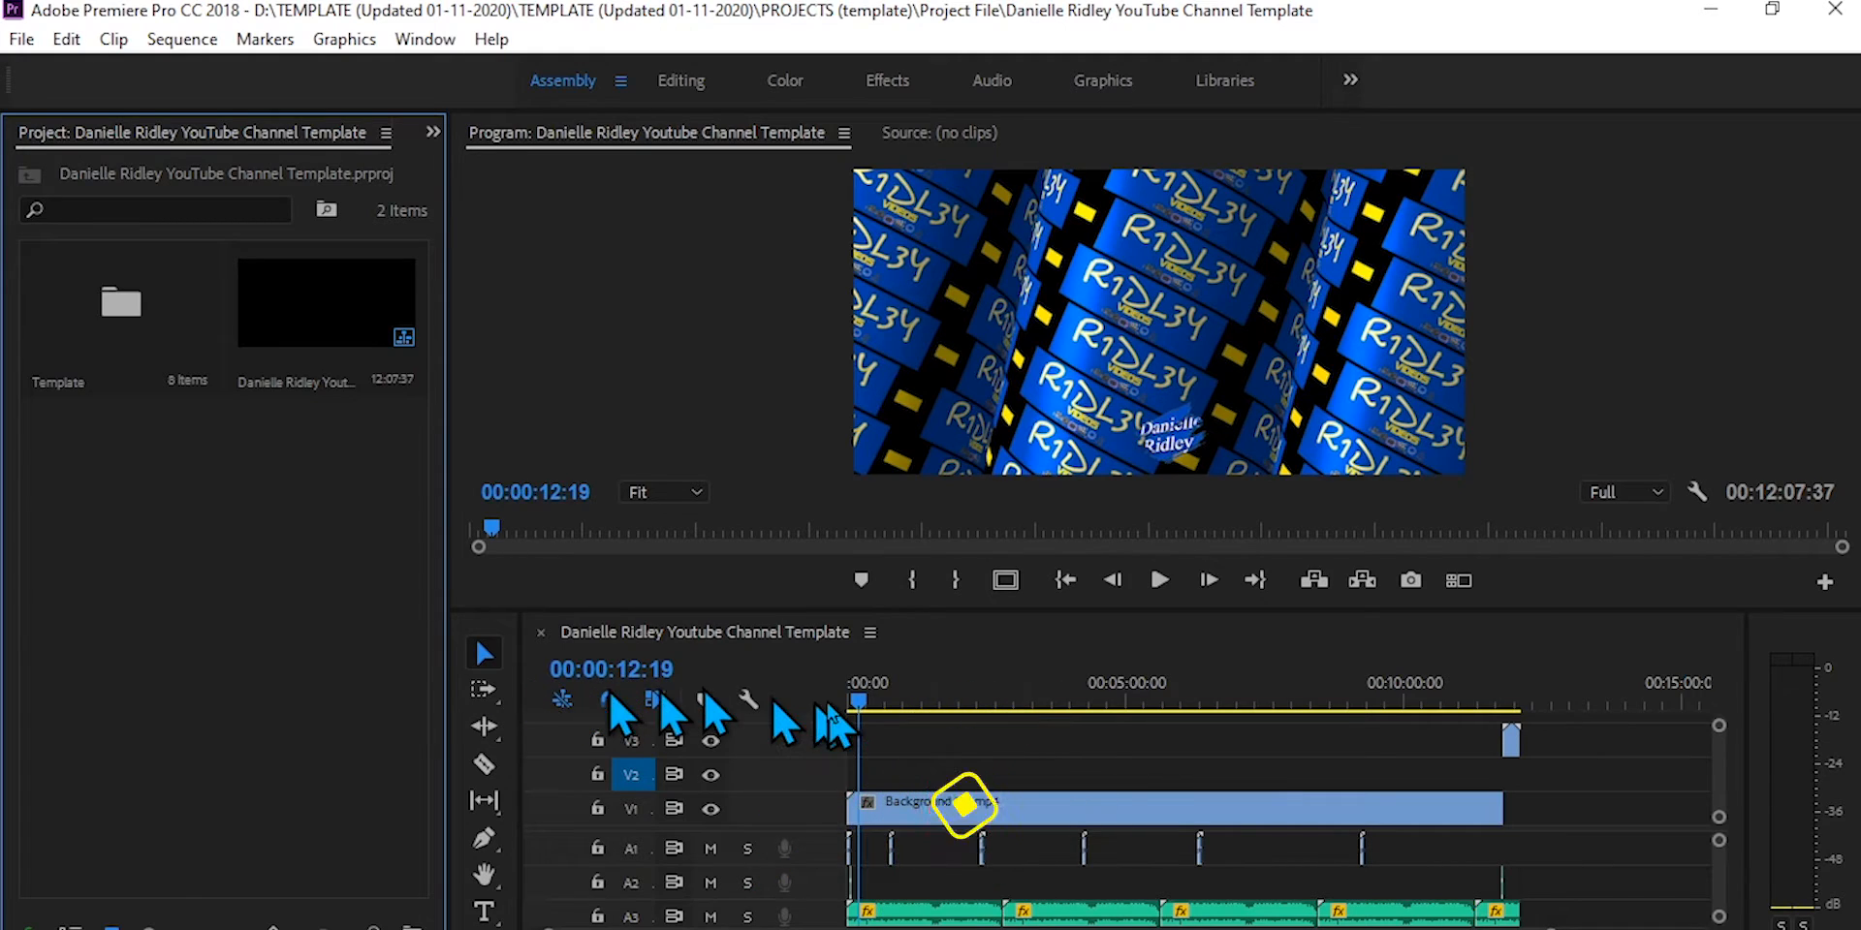
# Step: Play the template sequence from its beginning to preview the background and overlay animations
pyautogui.moveTo(869, 709); pyautogui.dragTo(838, 725)
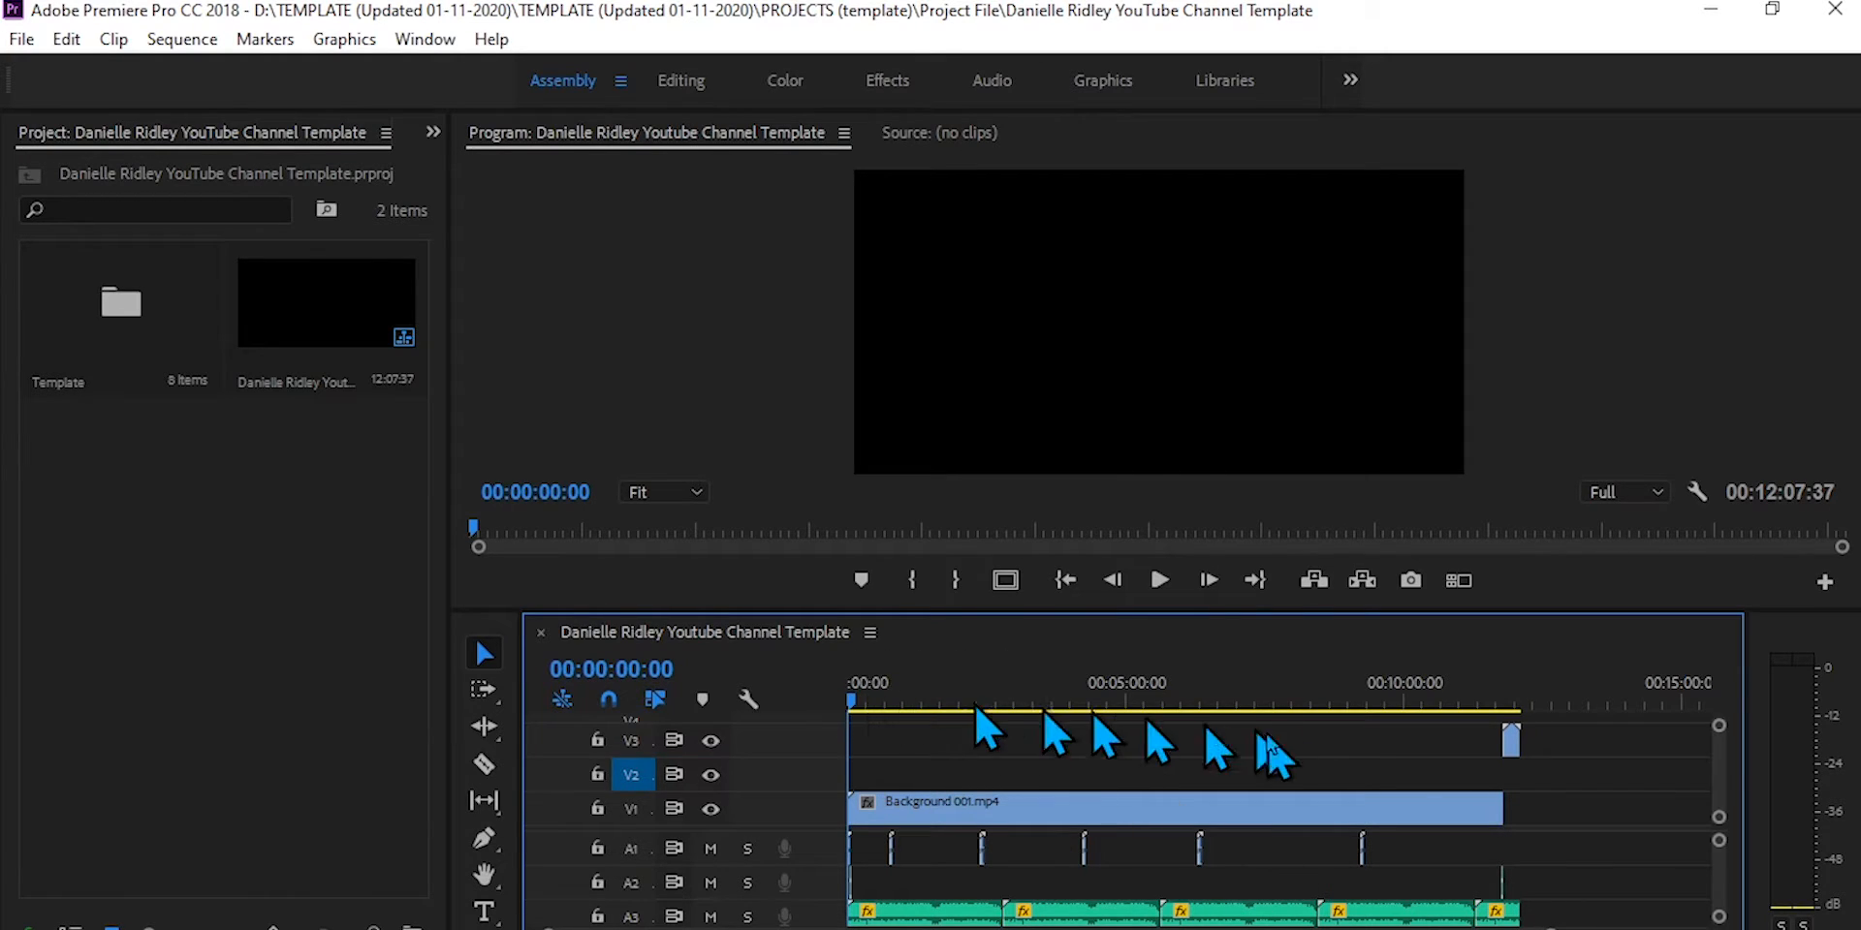
pyautogui.moveTo(845, 698); pyautogui.dragTo(852, 864)
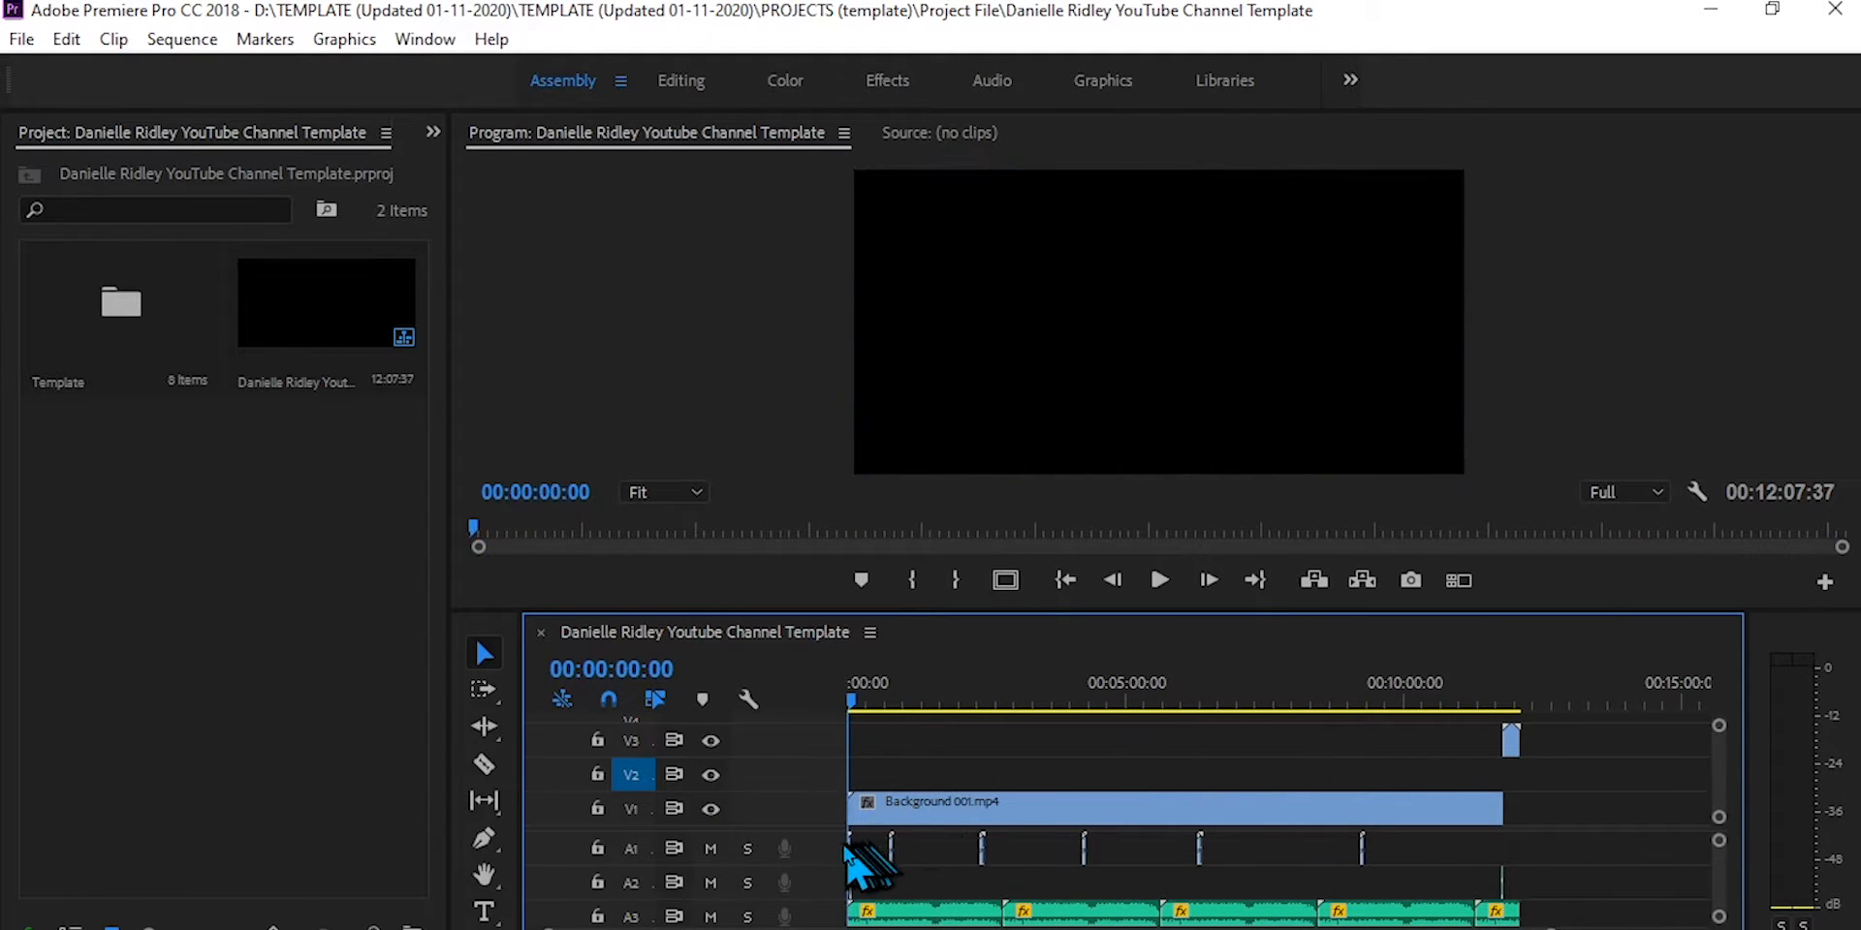
pyautogui.click(892, 819)
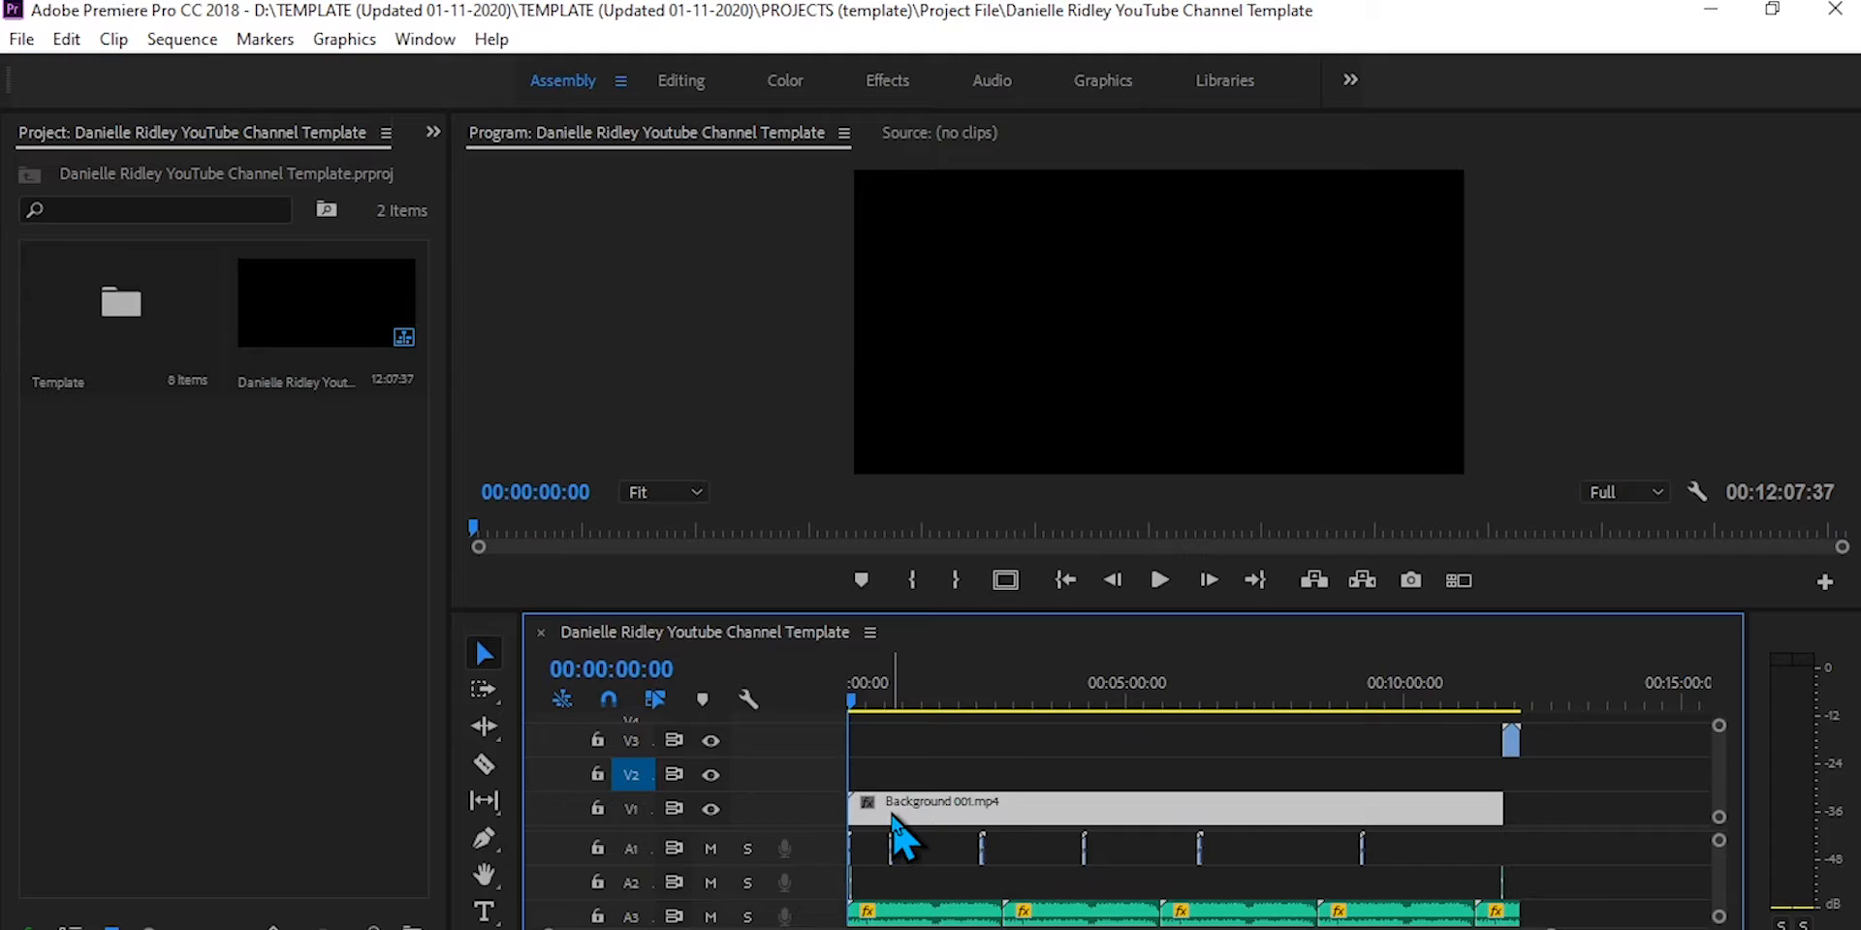
pyautogui.click(1004, 742)
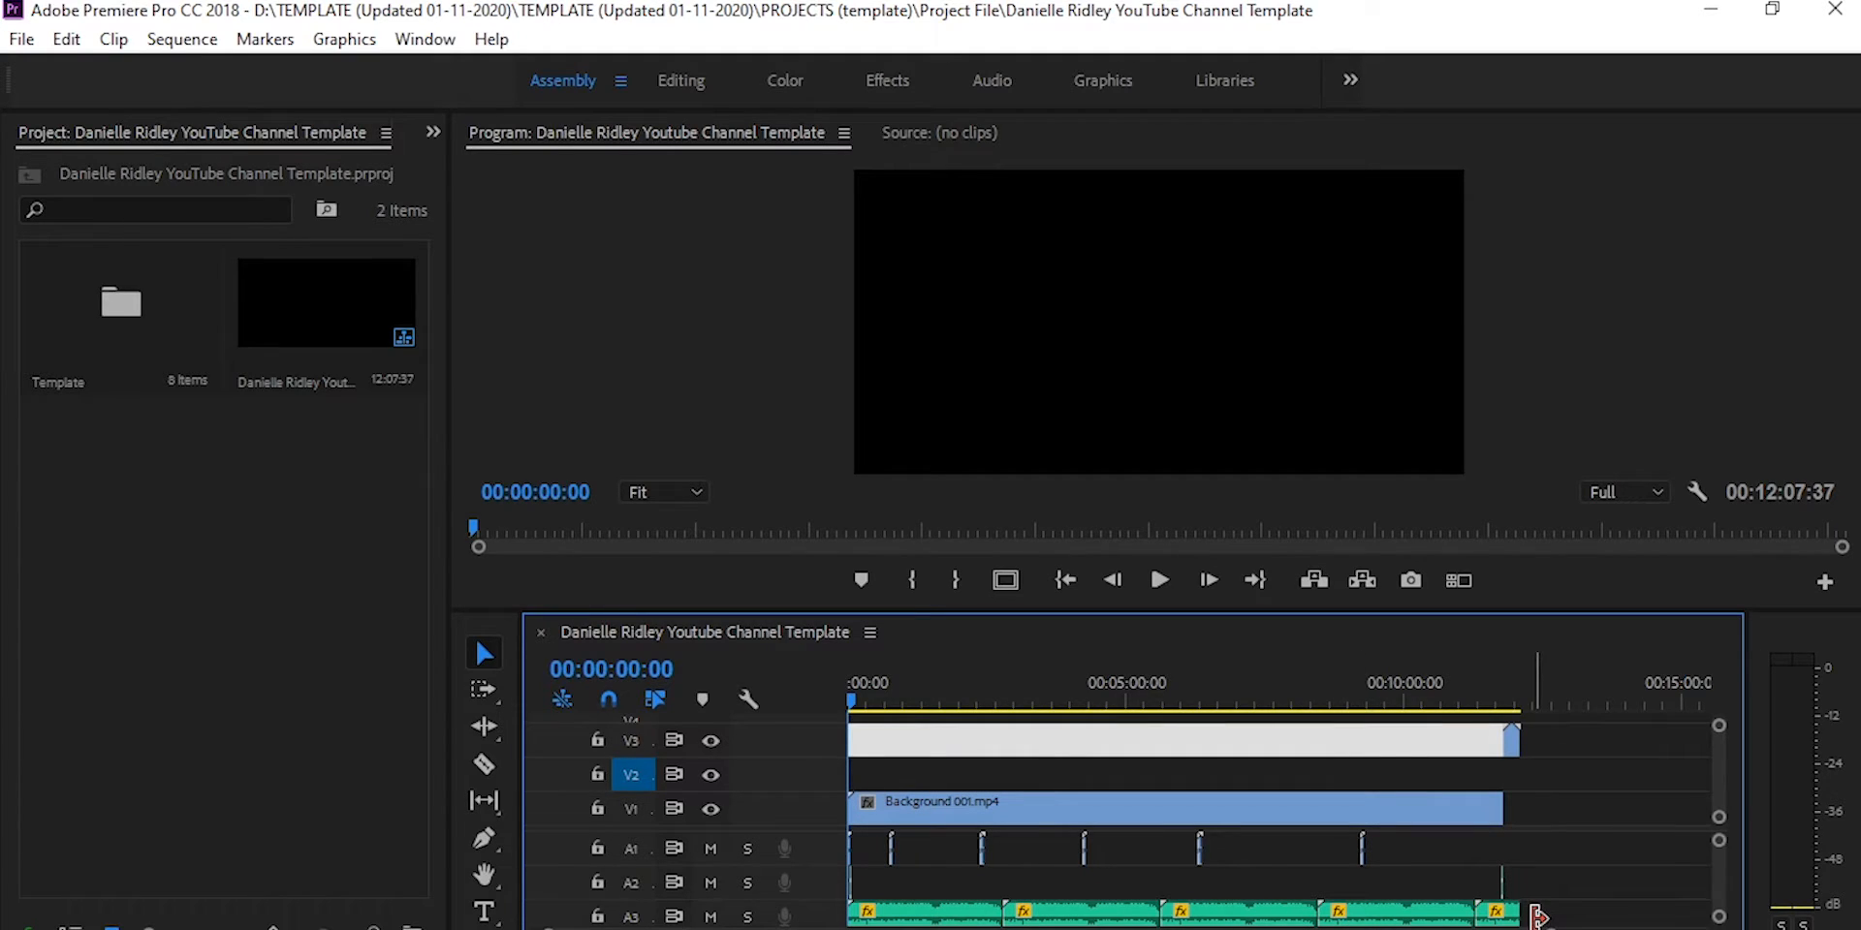
pyautogui.press('space')
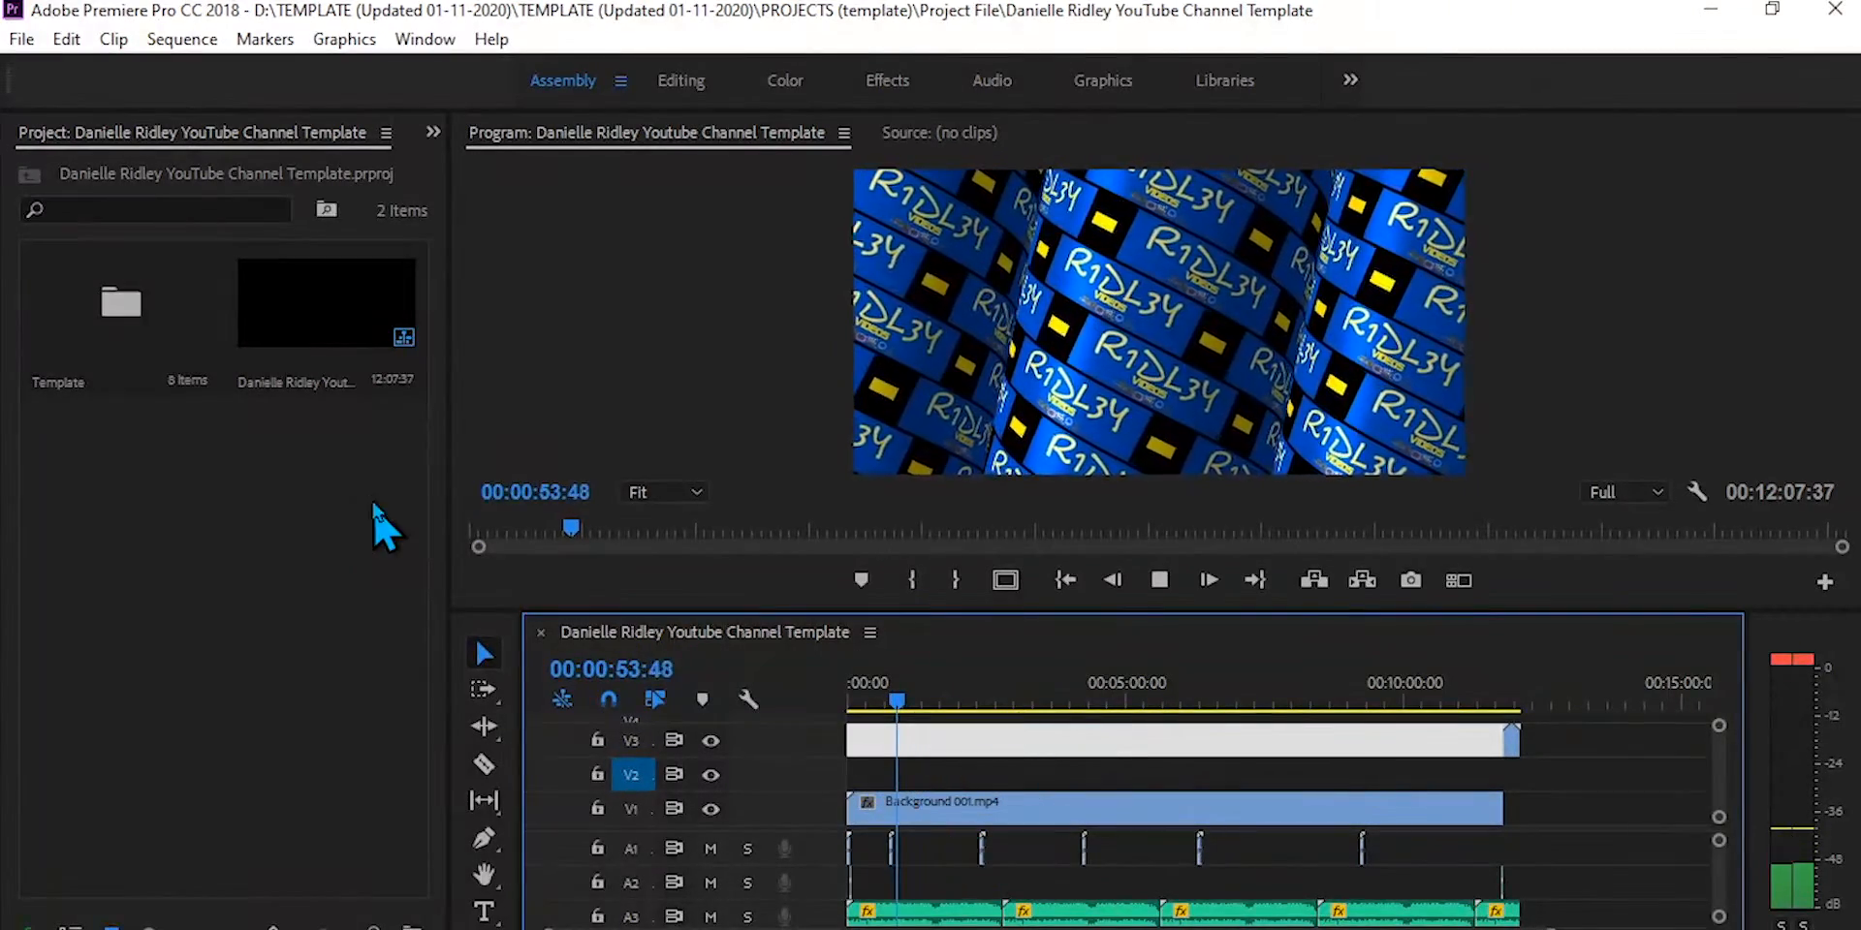
pyautogui.press('space')
# Step: Open the Template bin to look through the folders and clips stored in the template
pyautogui.click(165, 354)
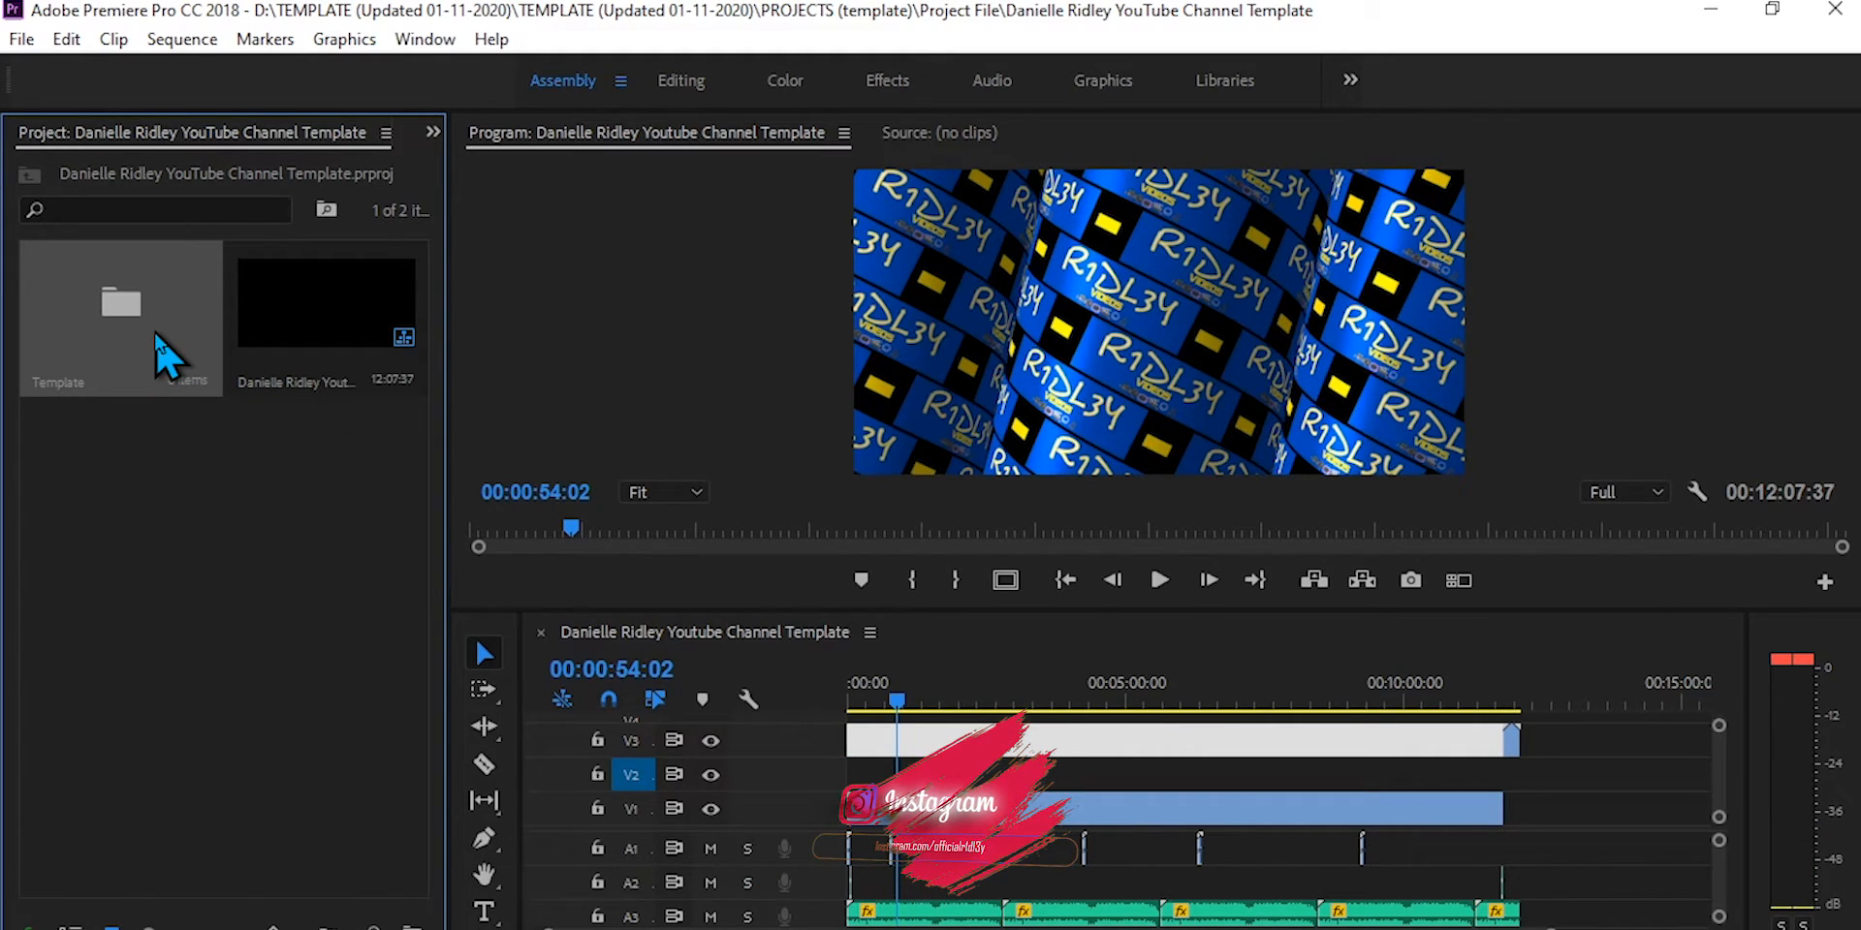
pyautogui.doubleClick(157, 341)
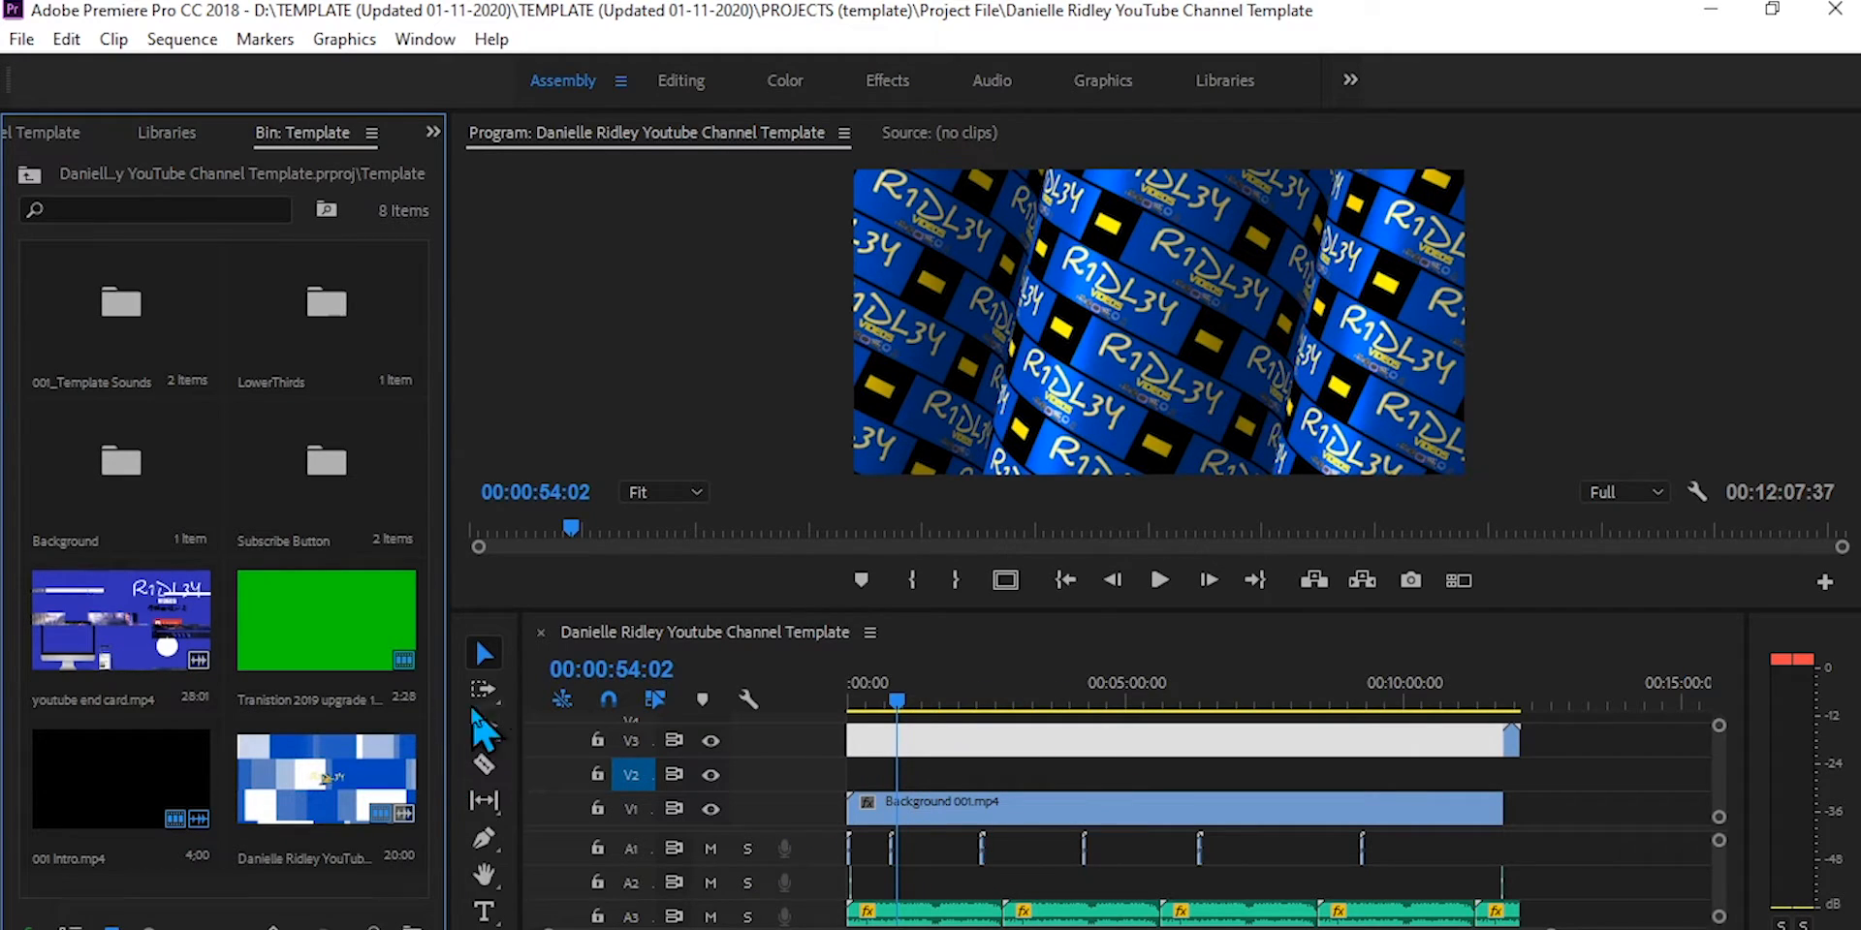
# Step: Deselect the V3 clip, return the playhead to the sequence start and save the template project
pyautogui.click(1132, 783)
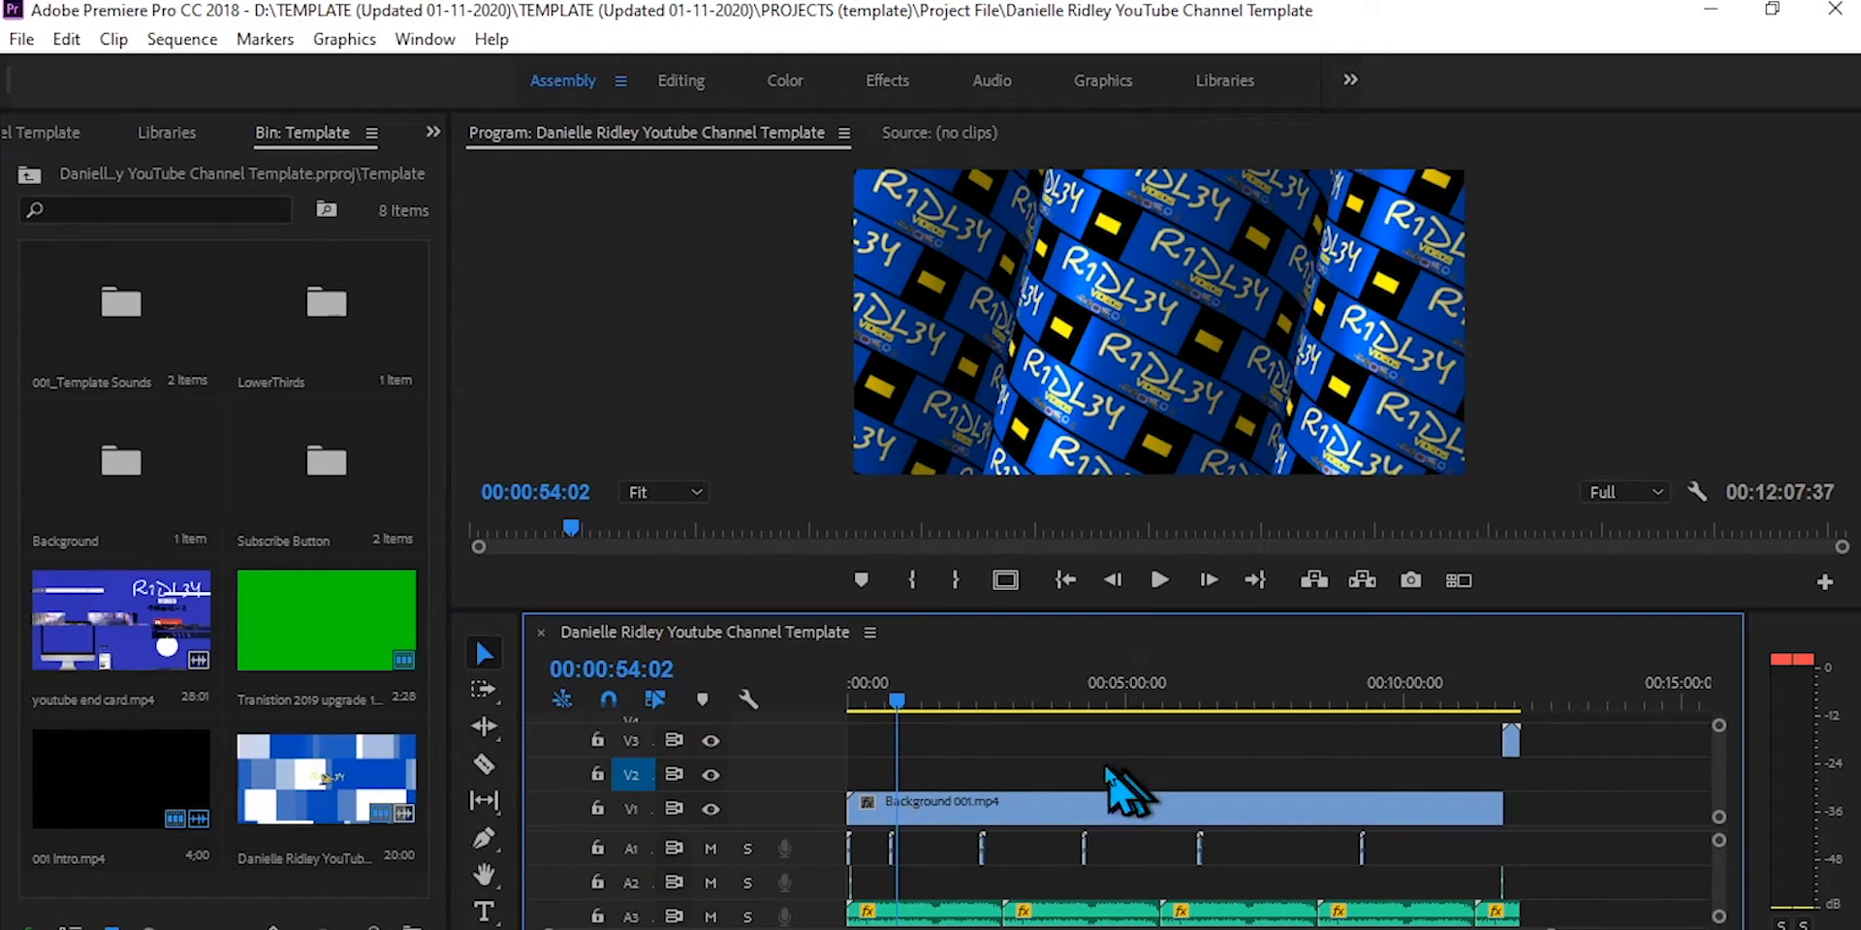
pyautogui.moveTo(902, 703); pyautogui.dragTo(830, 718)
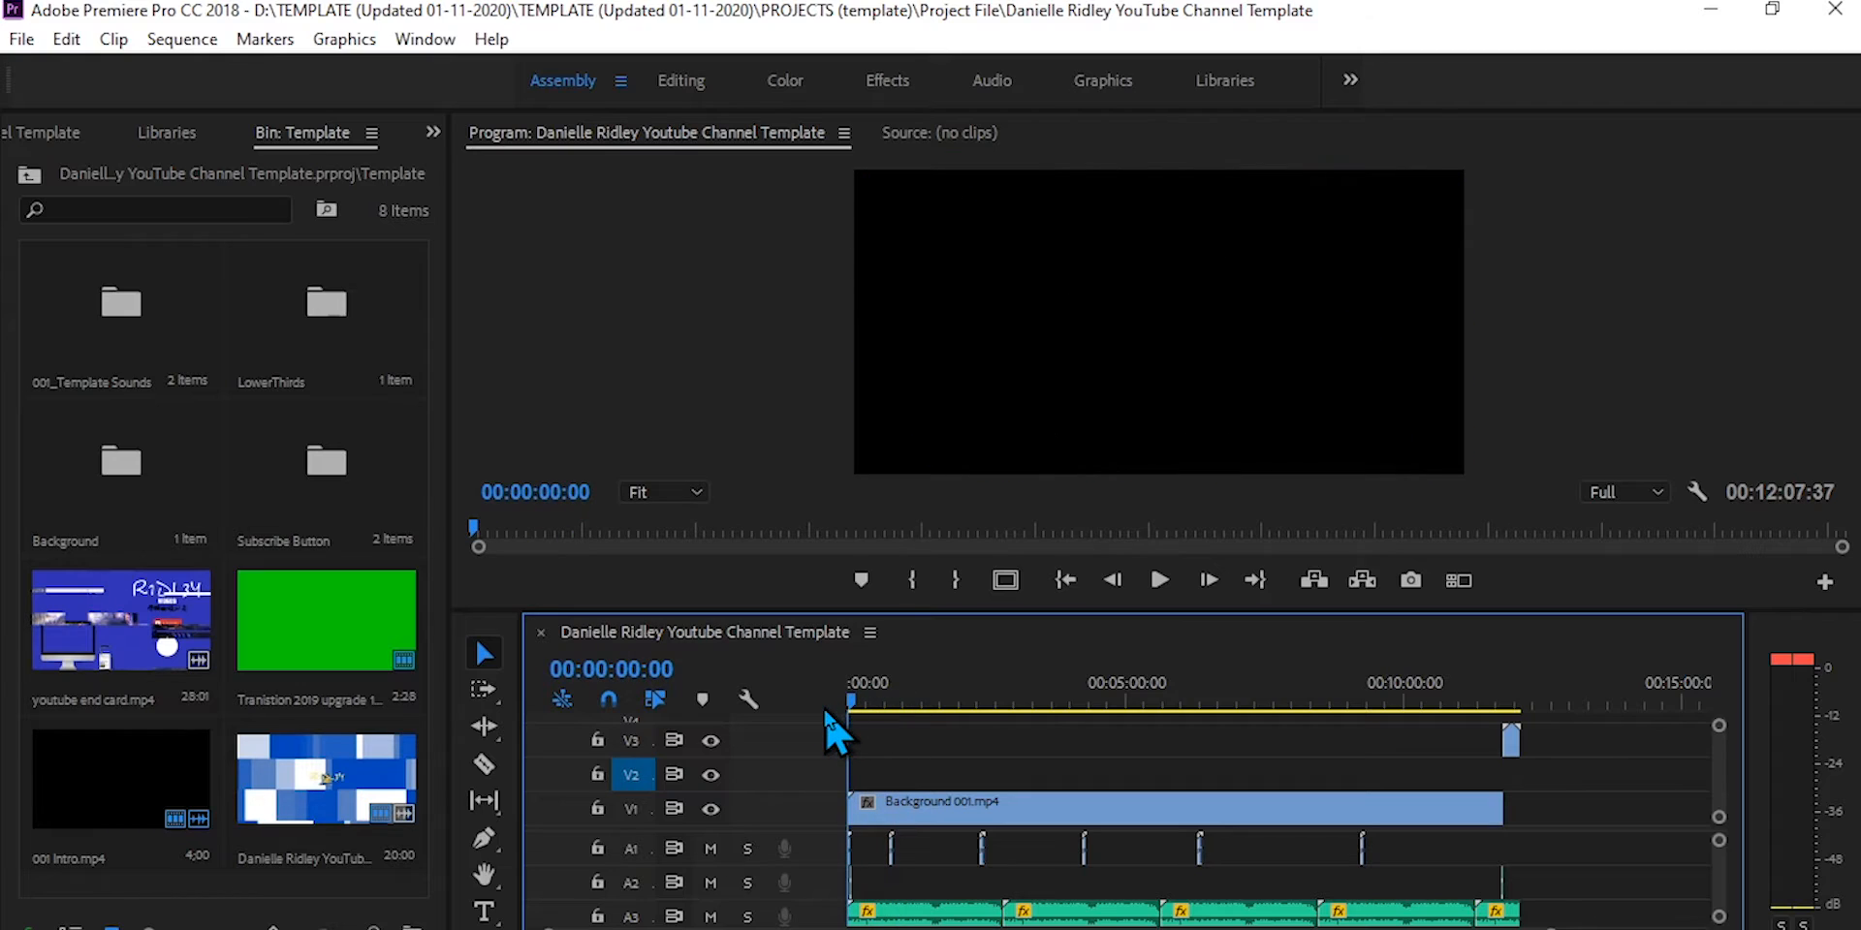
pyautogui.hotkey('ctrl', 's')
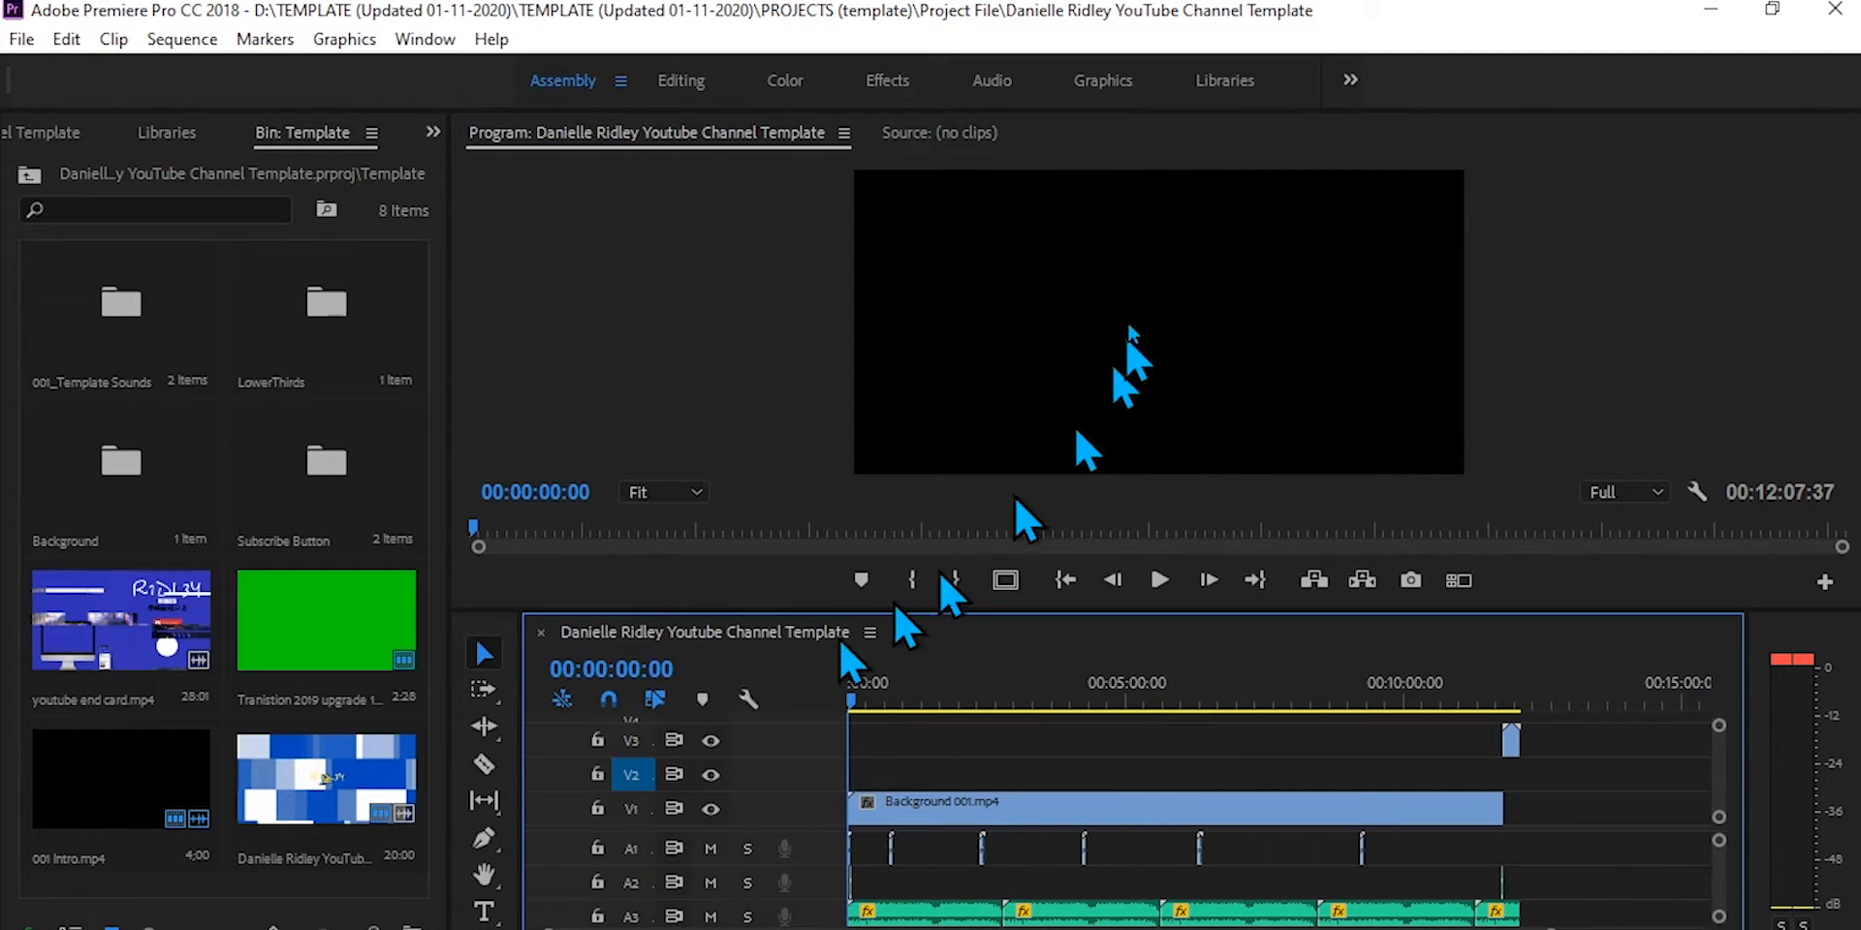
# Step: Switch to File Explorer and paste a copy of the channel template project file into the Youtube folder on drive D
pyautogui.click(1086, 2)
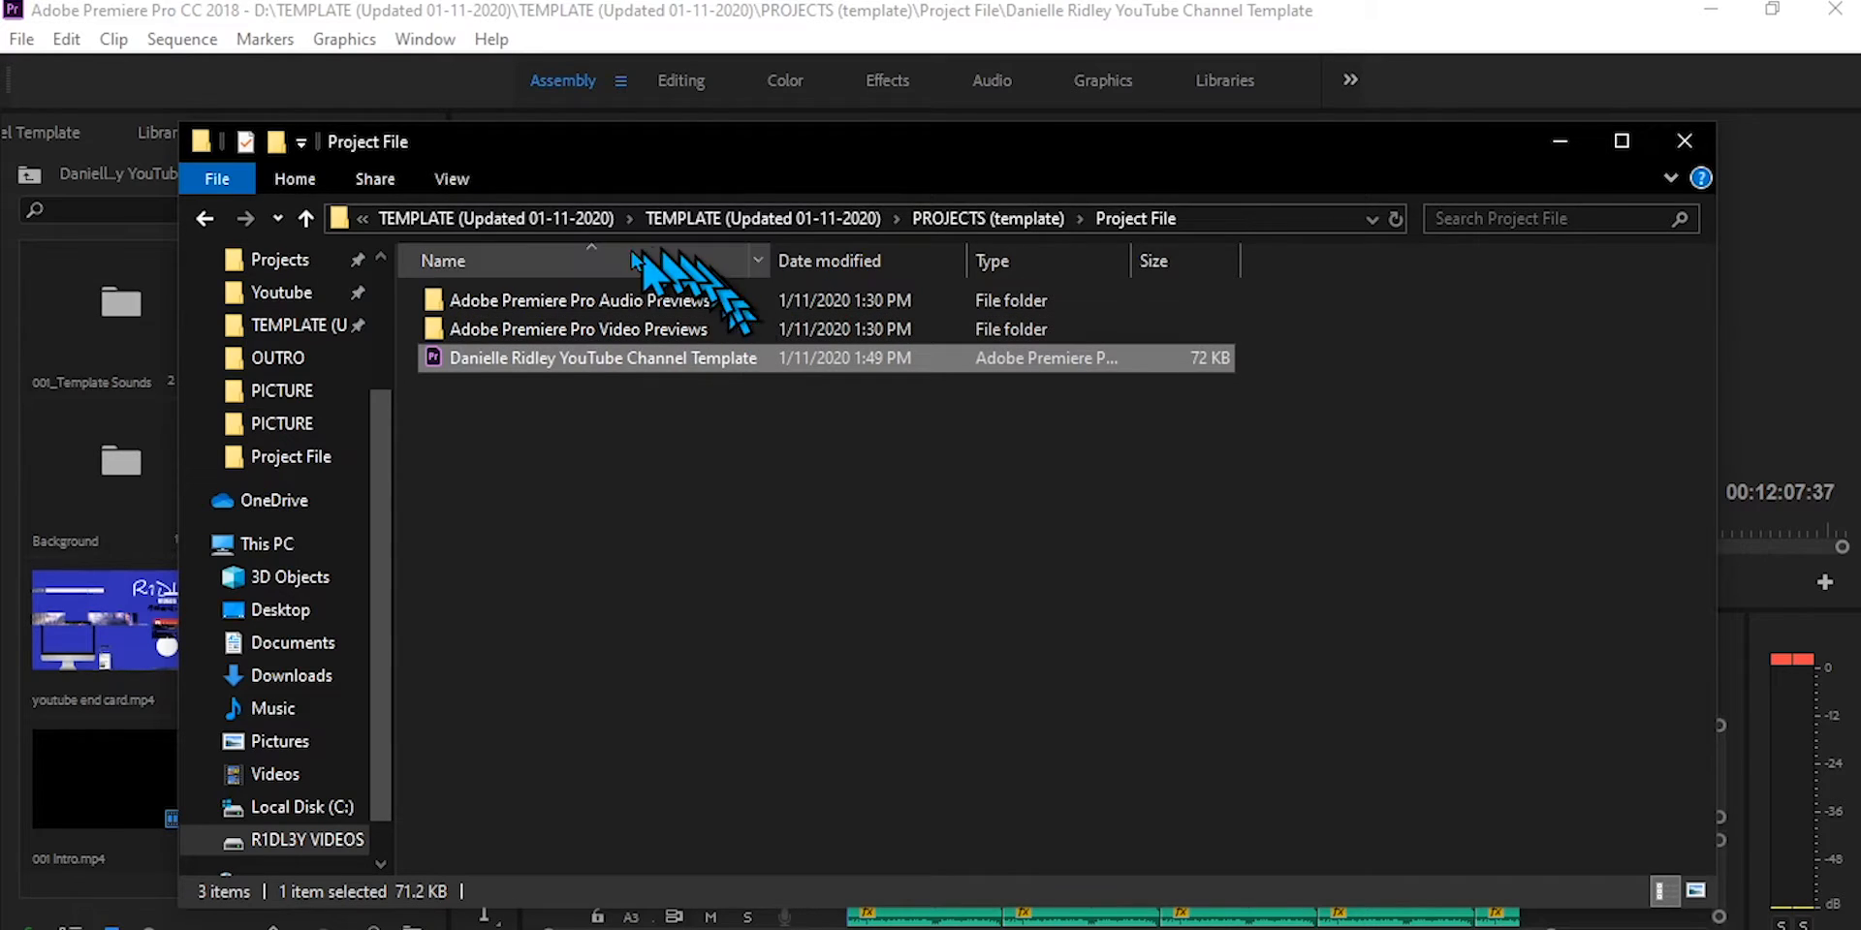
pyautogui.click(517, 221)
pyautogui.click(518, 221)
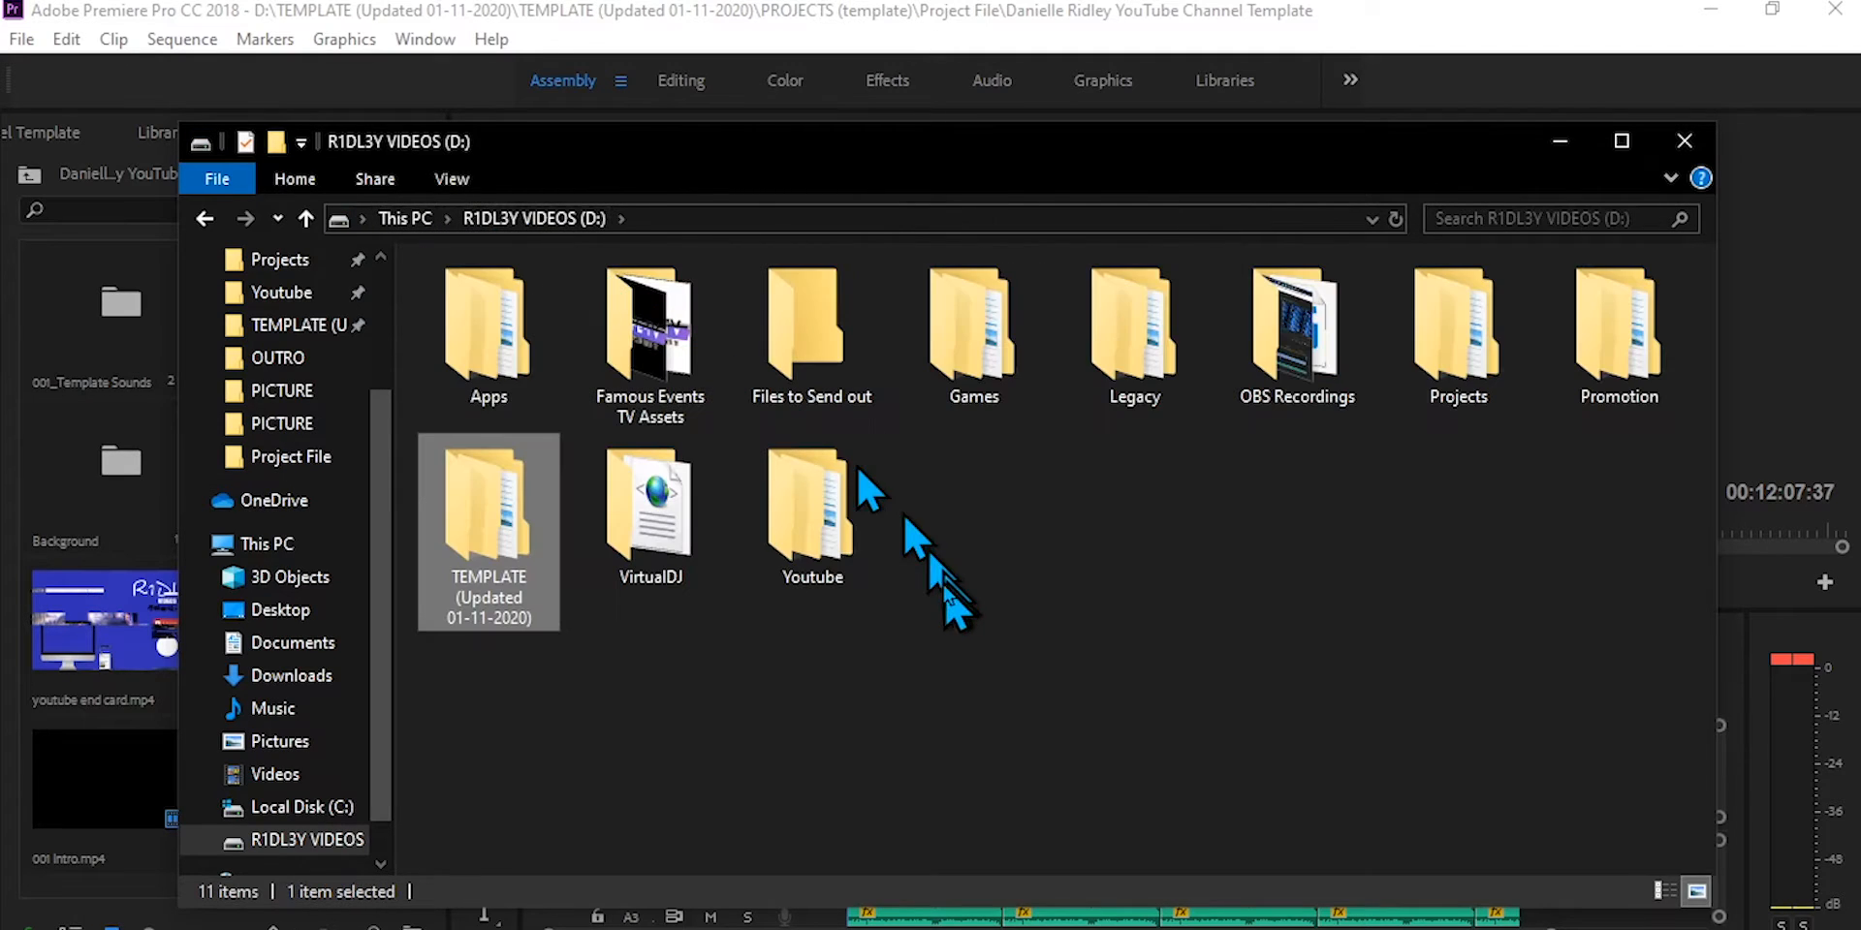
pyautogui.doubleClick(868, 554)
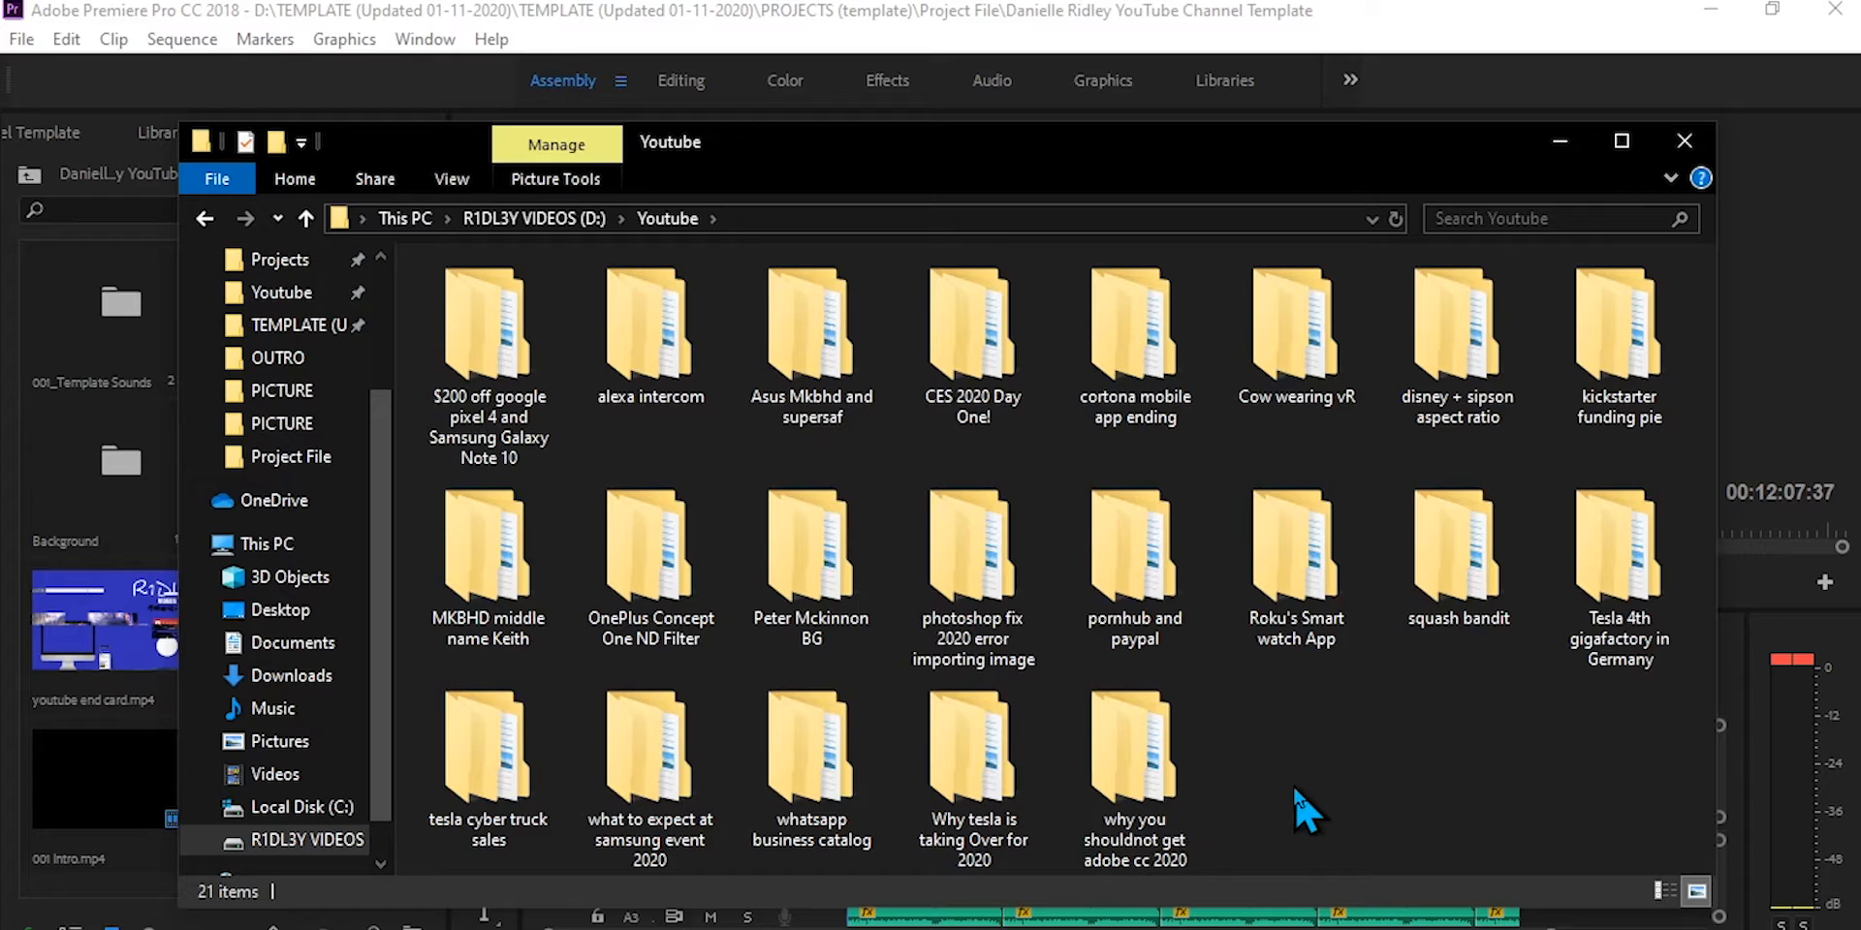
pyautogui.hotkey('ctrl', 'v')
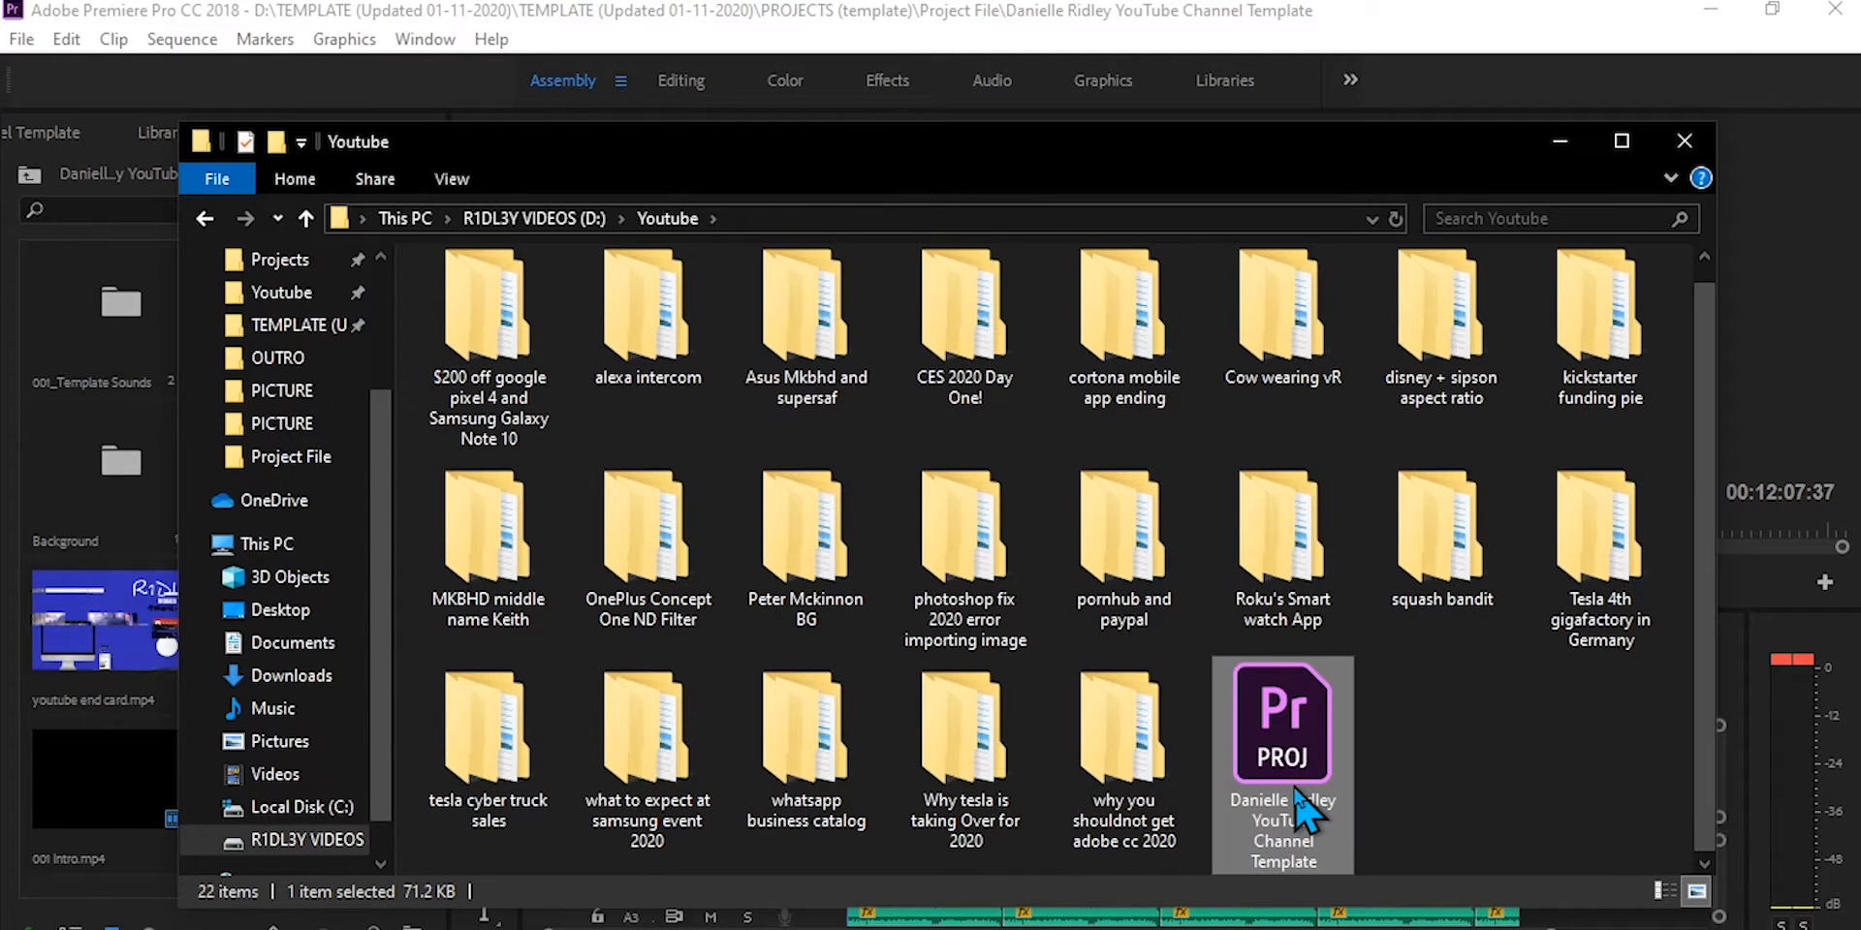
# Step: Rename the copied project file as test template
pyautogui.click(1303, 813)
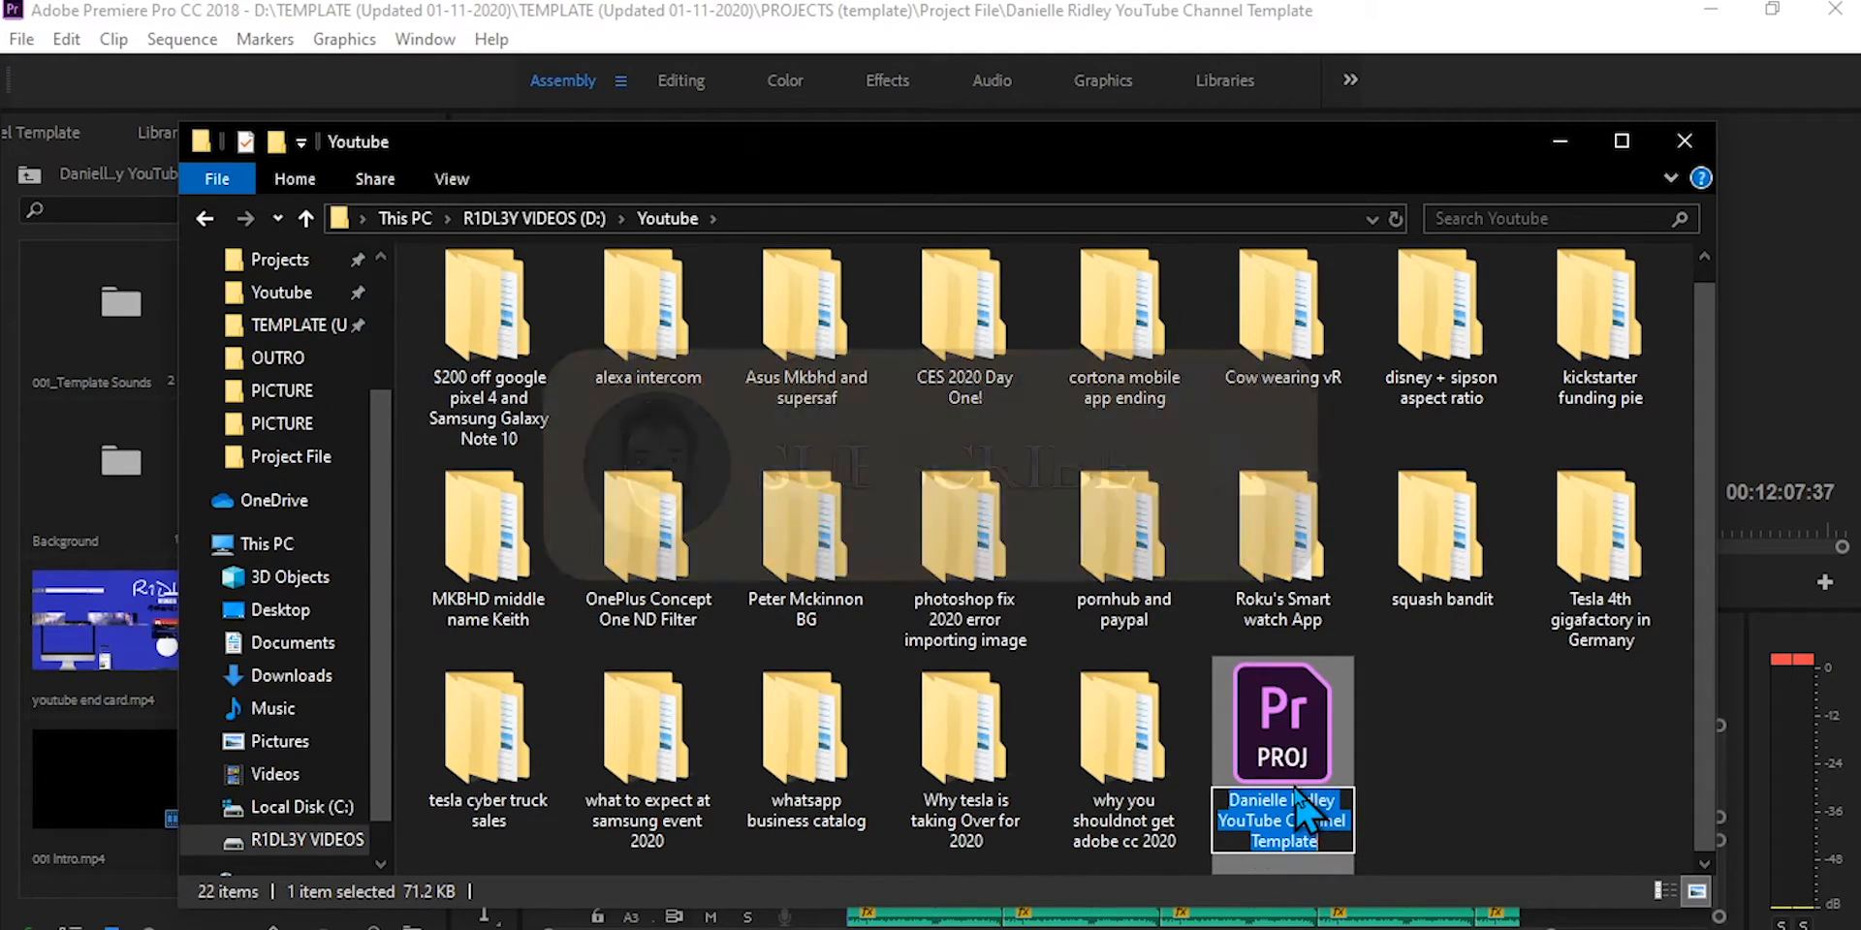
pyautogui.write('test')
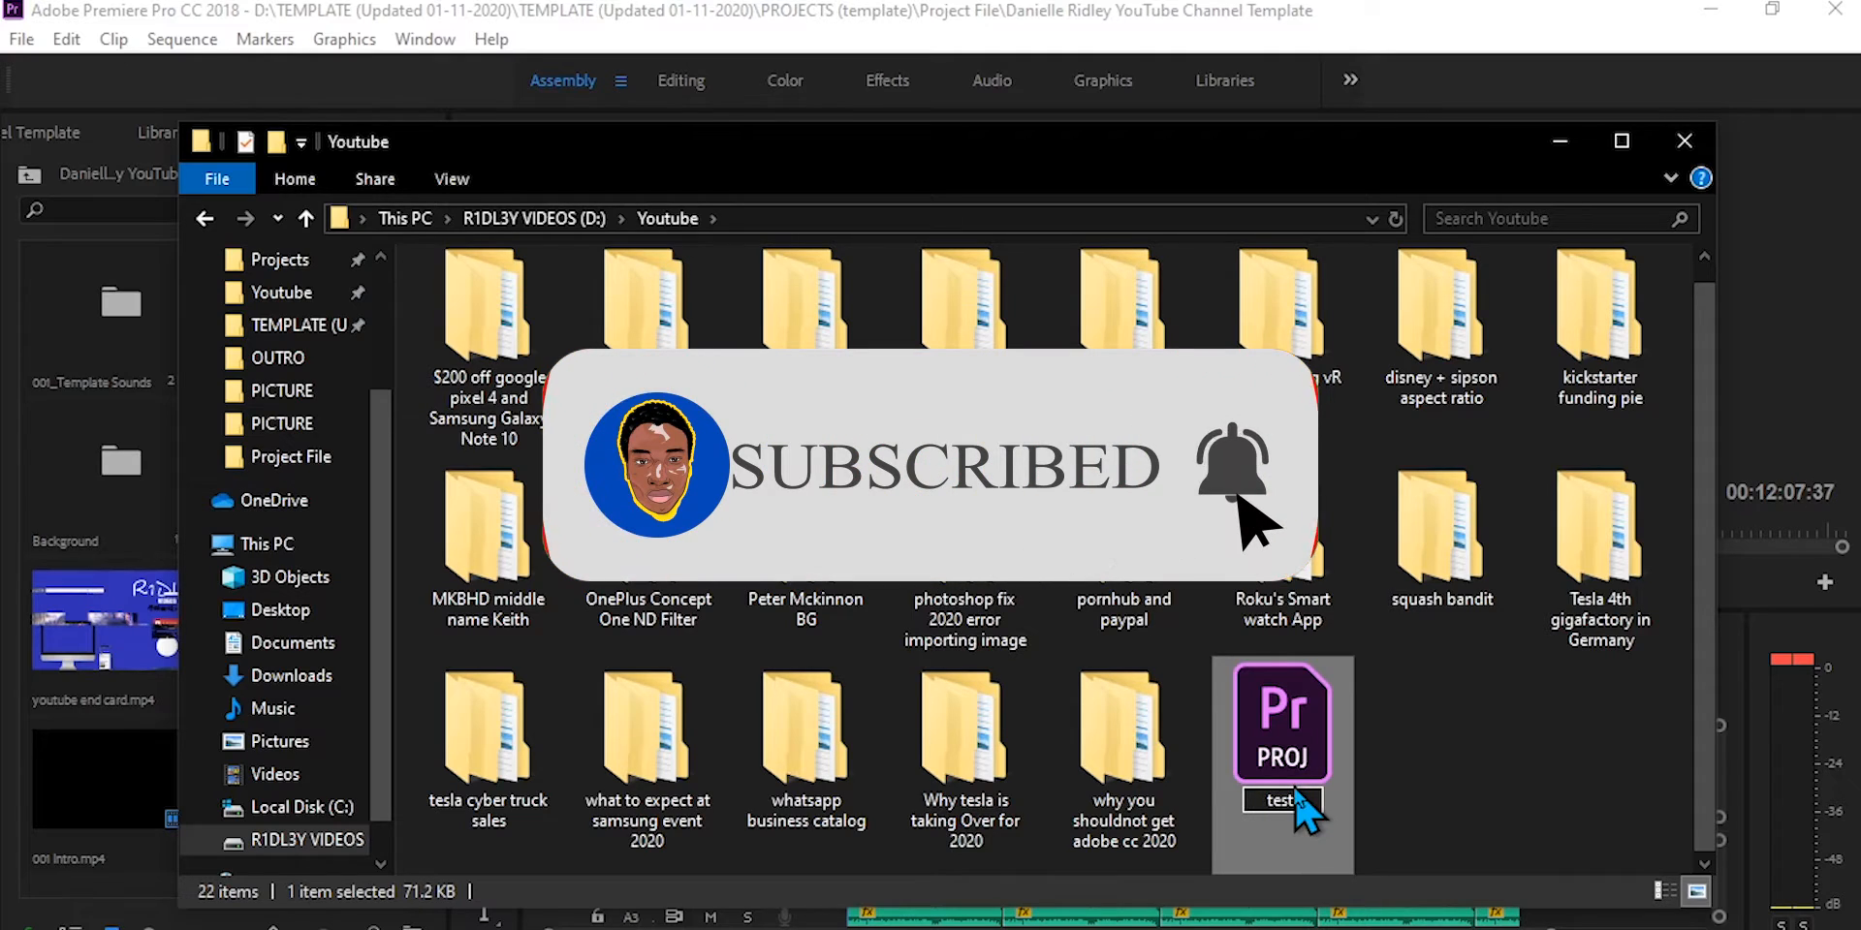
pyautogui.write(' template')
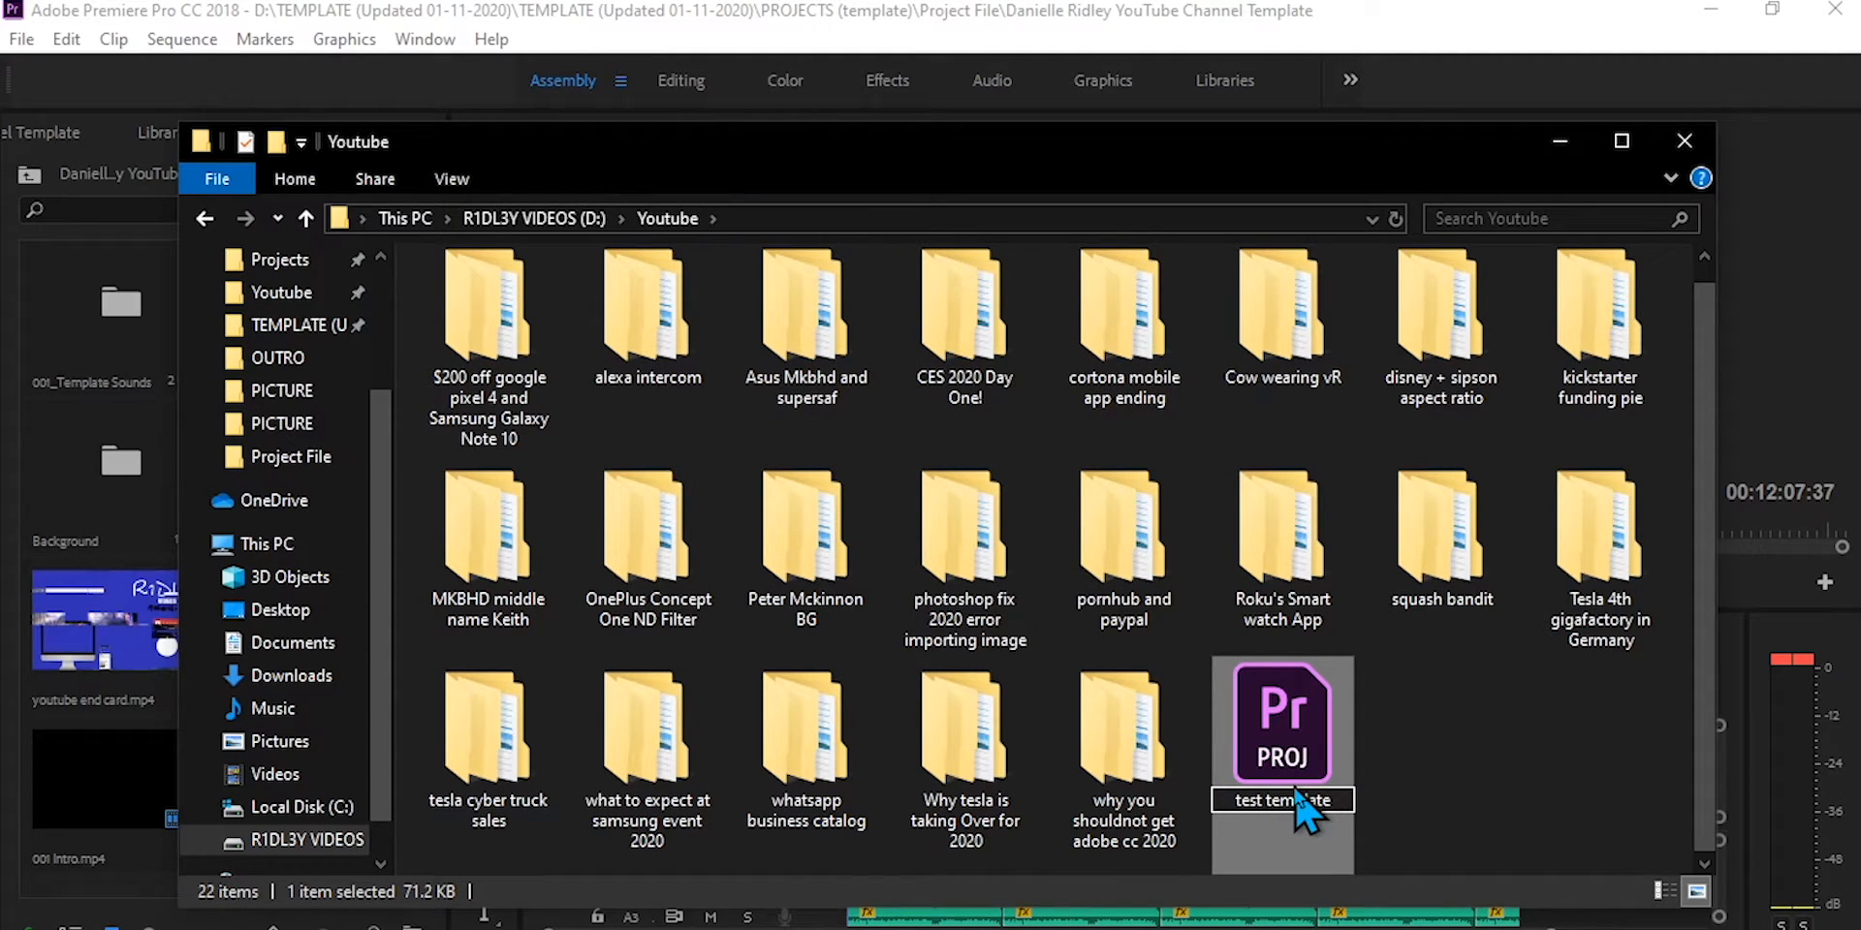
pyautogui.press('Return')
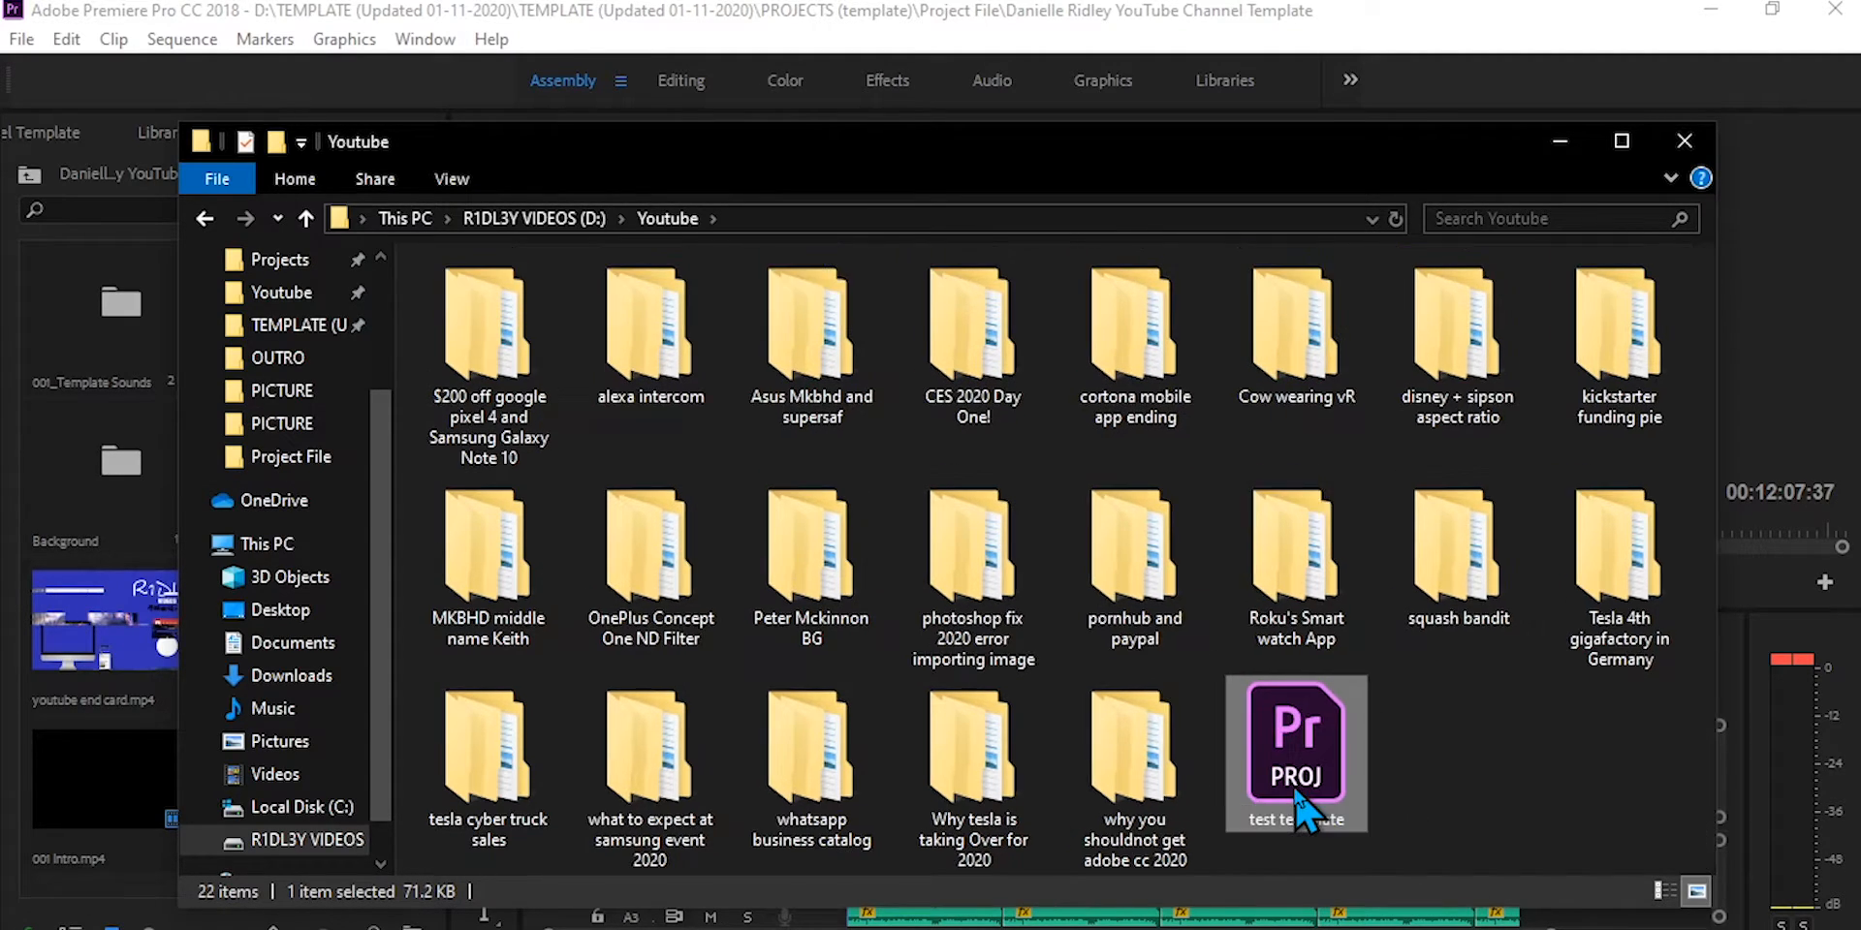
pyautogui.click(1475, 745)
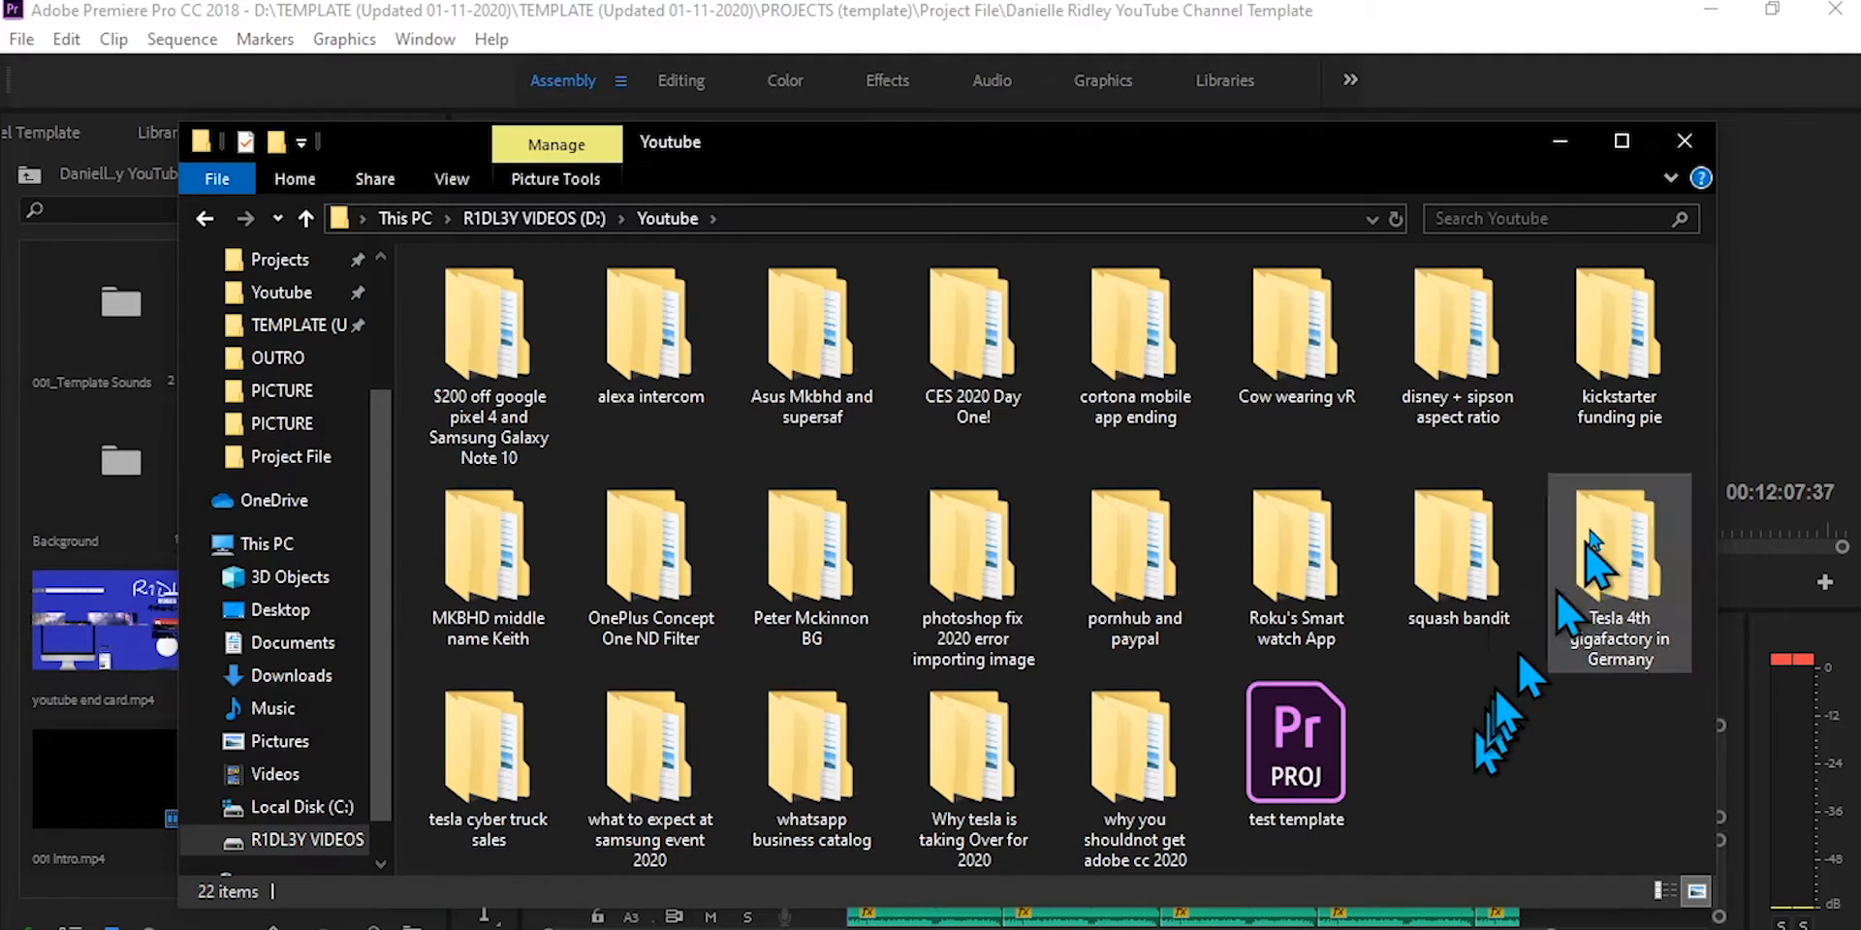
# Step: Close the original project, open test template in Premiere Pro and go up from the Template bin to the project root
pyautogui.click(1835, 9)
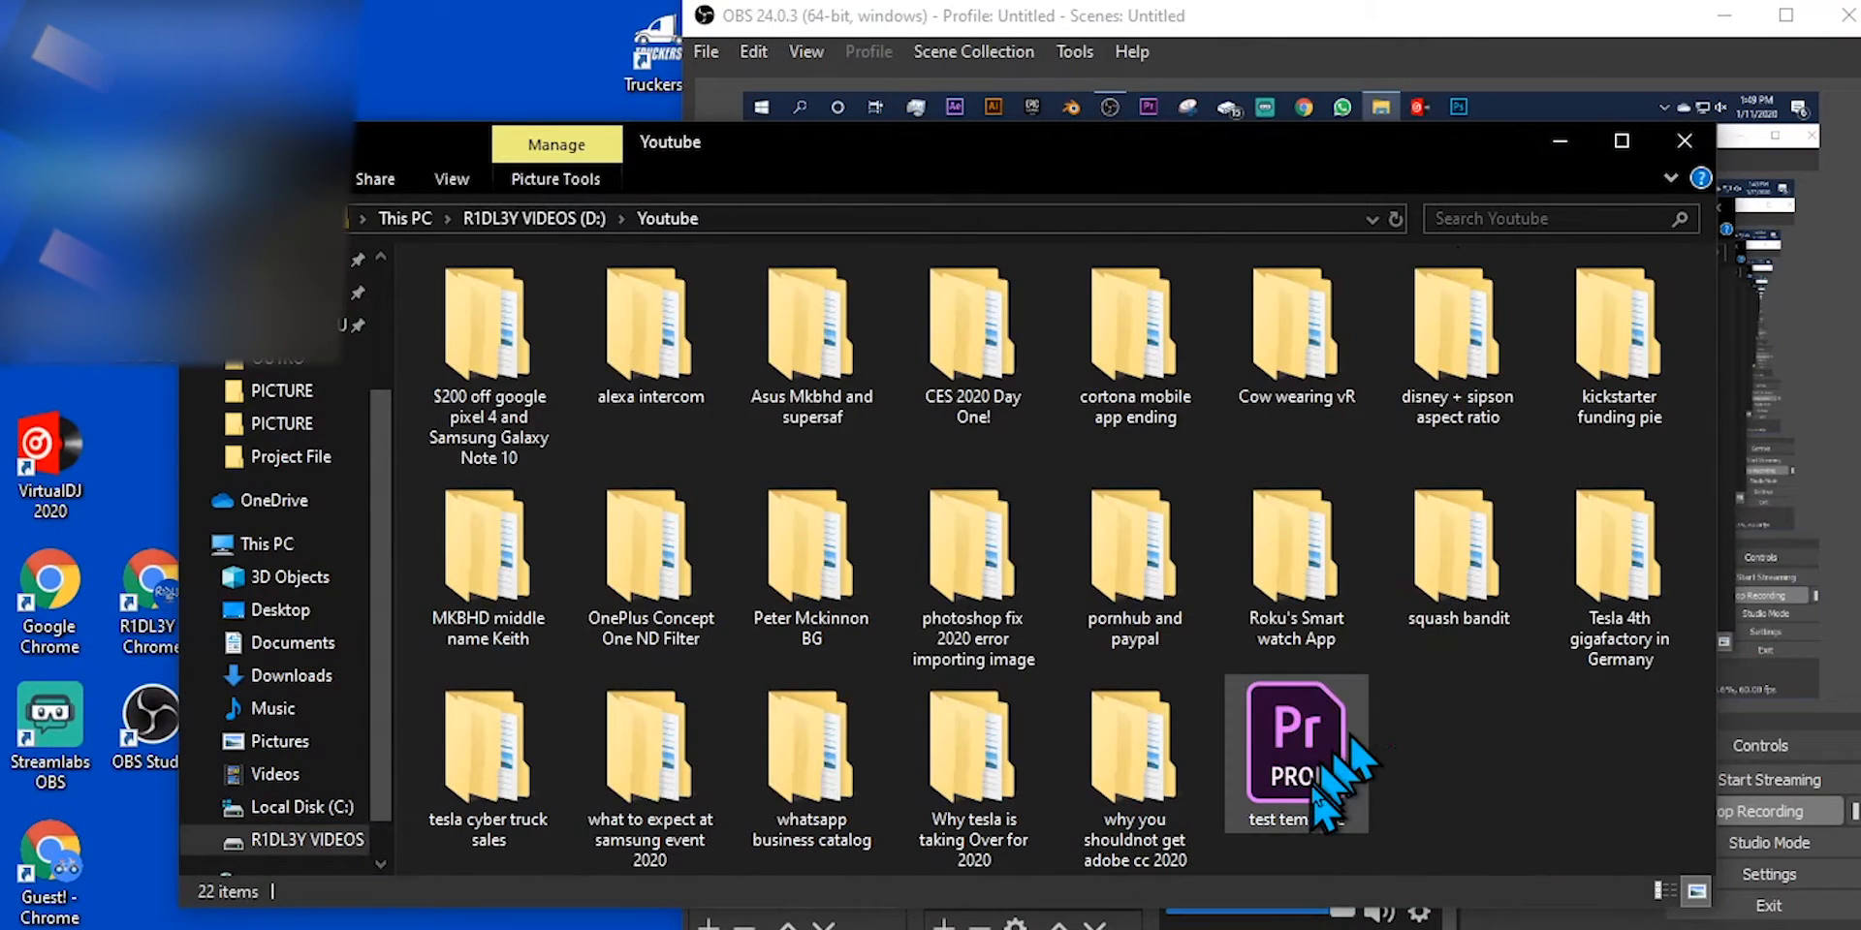
pyautogui.doubleClick(1316, 783)
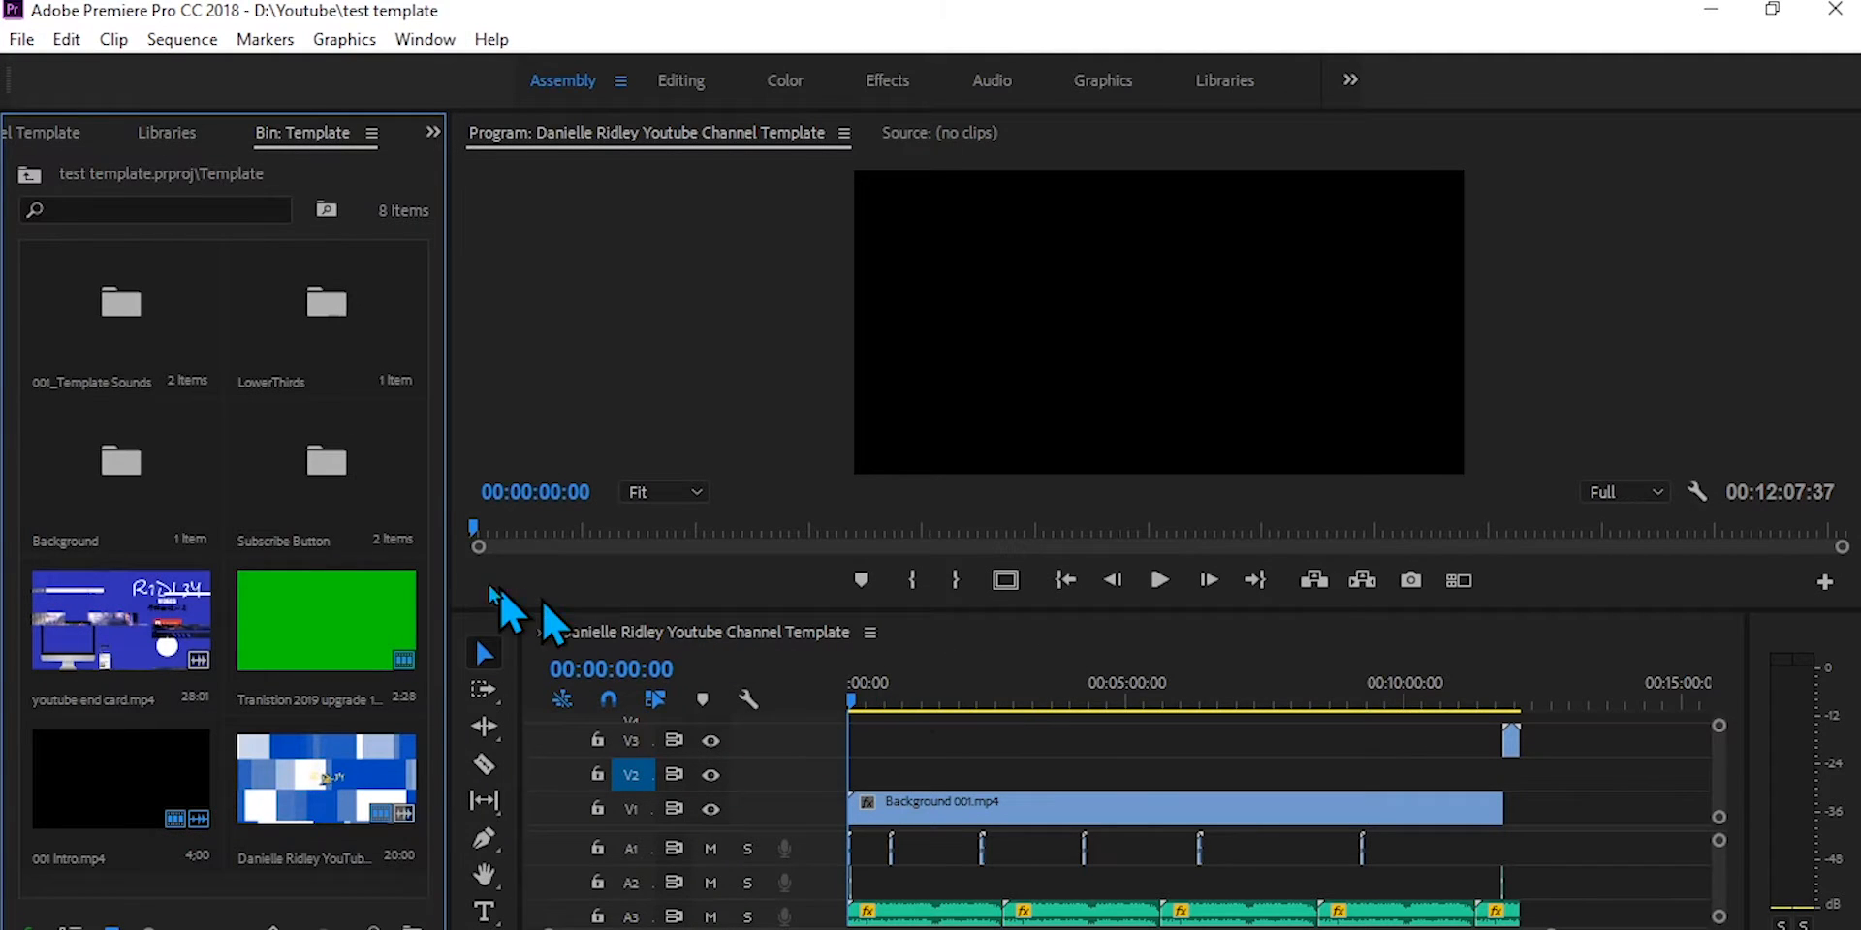
pyautogui.click(30, 177)
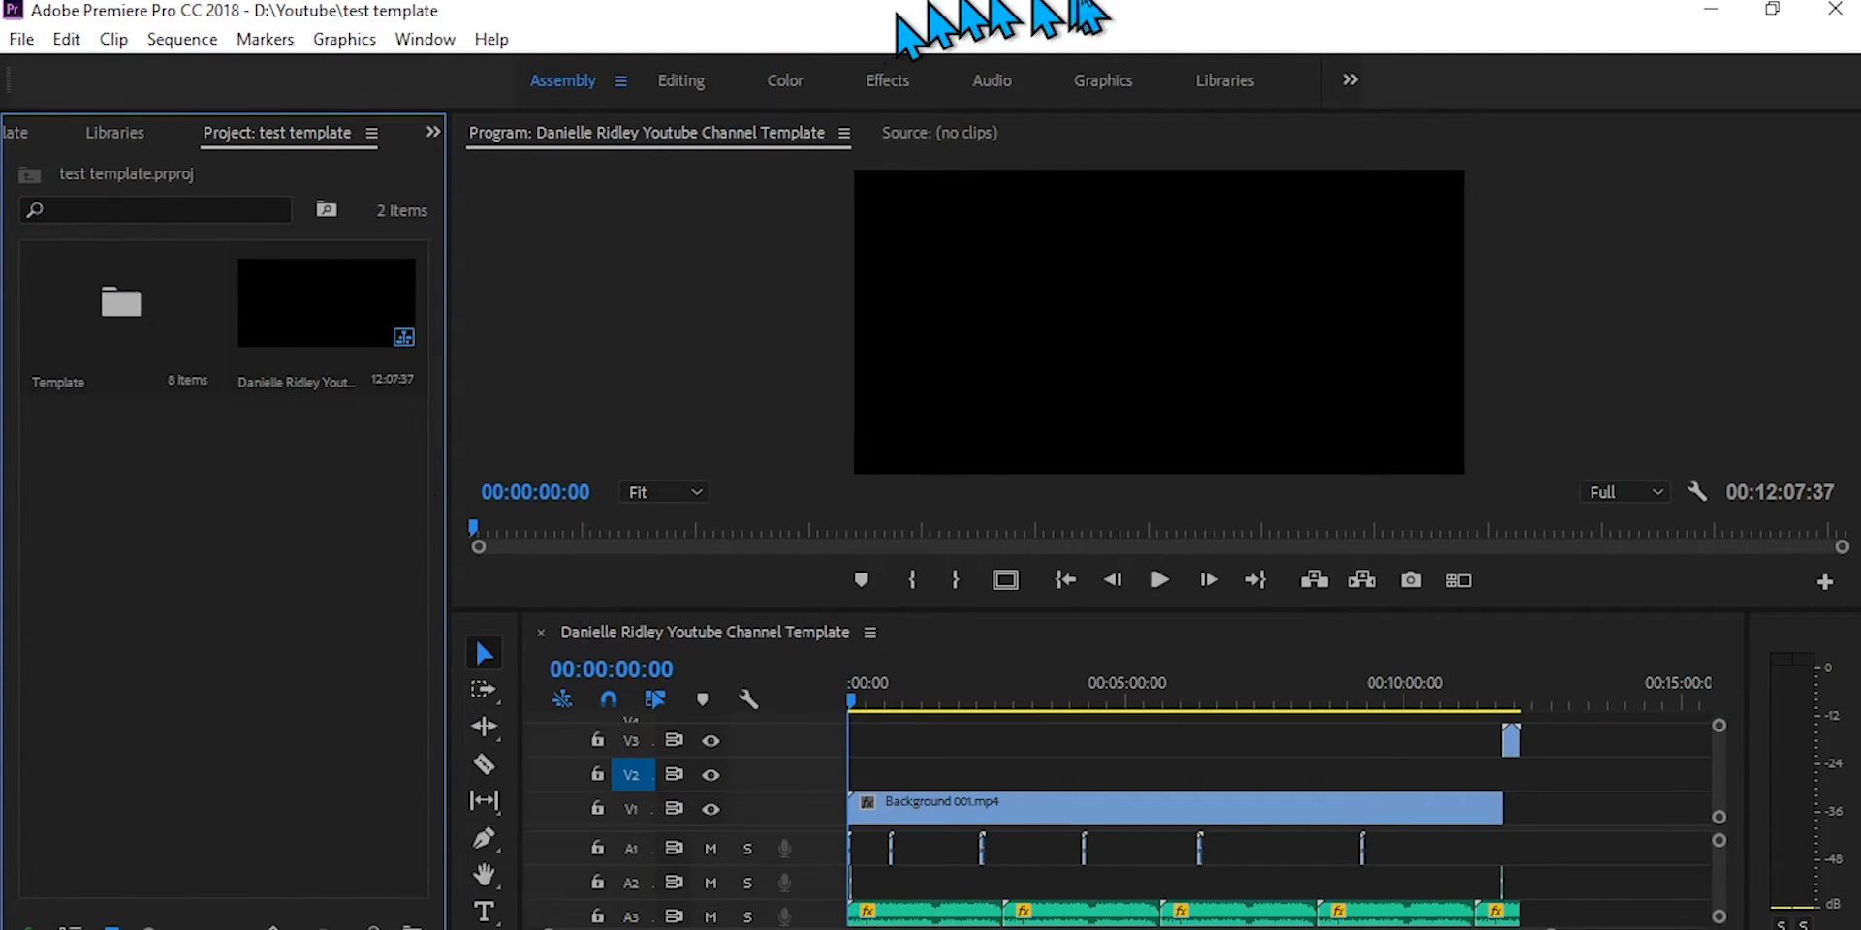
# Step: Import apple_watch_app_900-removebg-preview from the PICTURE folder of Roku's Smart watch App into the project root
pyautogui.click(1113, 0)
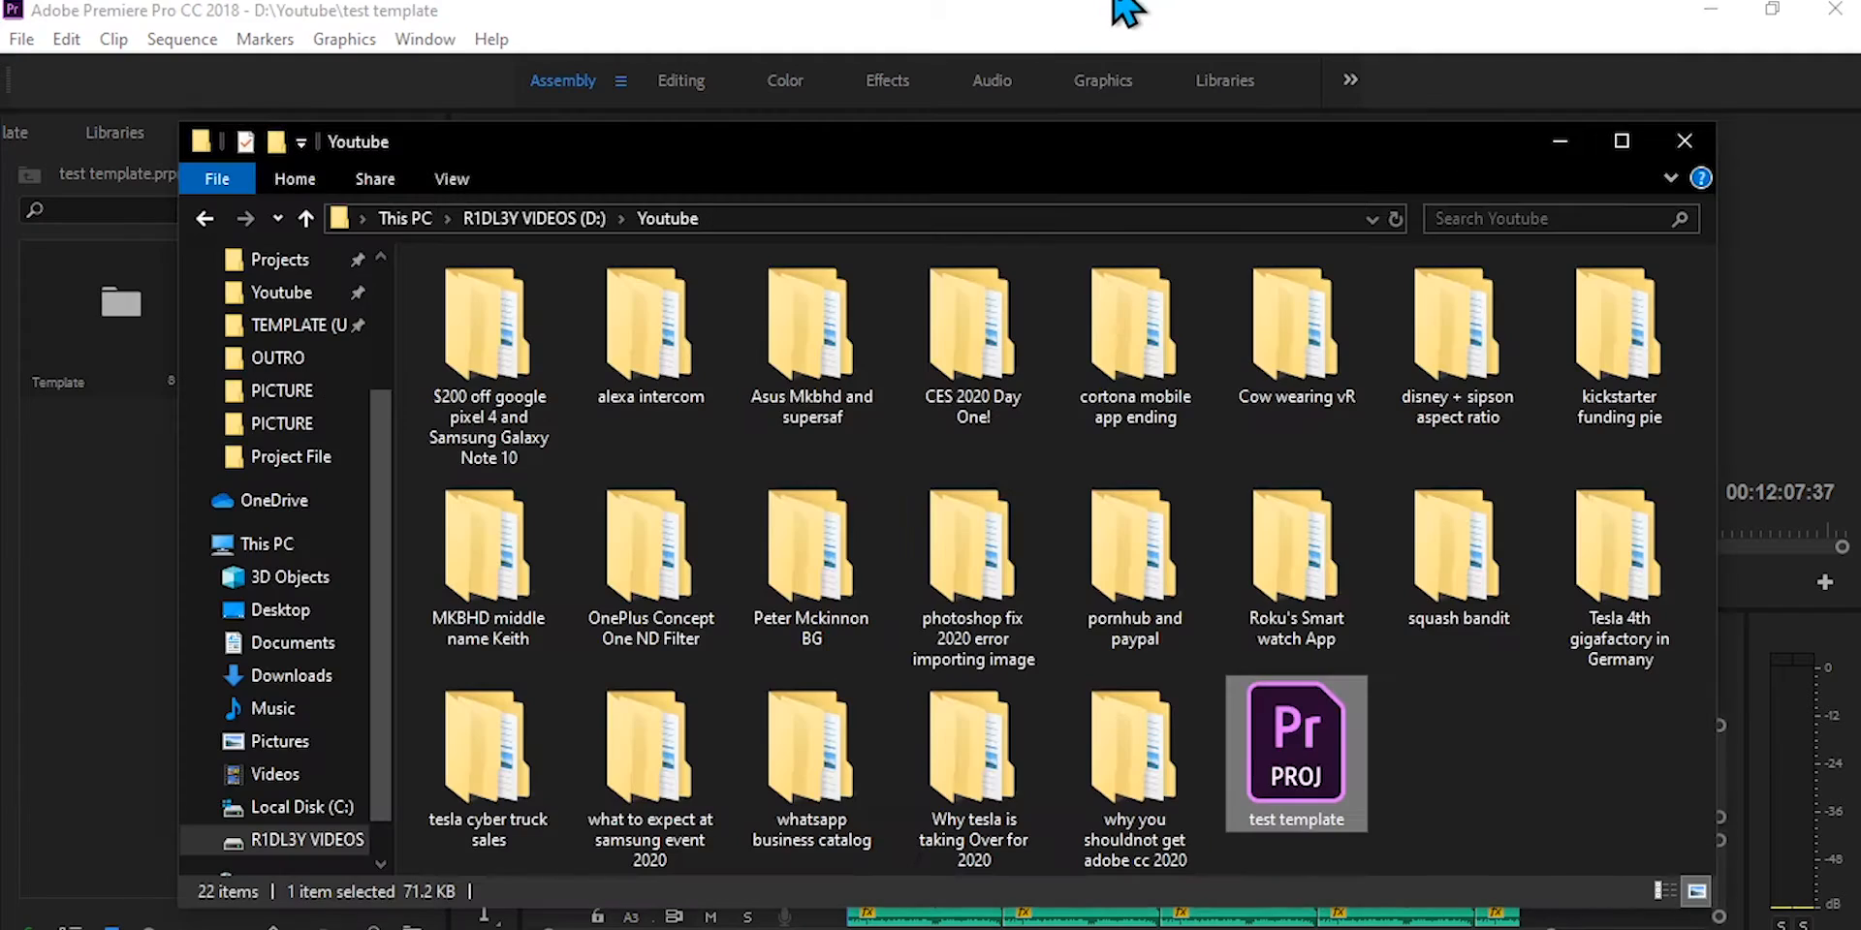
pyautogui.doubleClick(1332, 639)
pyautogui.doubleClick(538, 384)
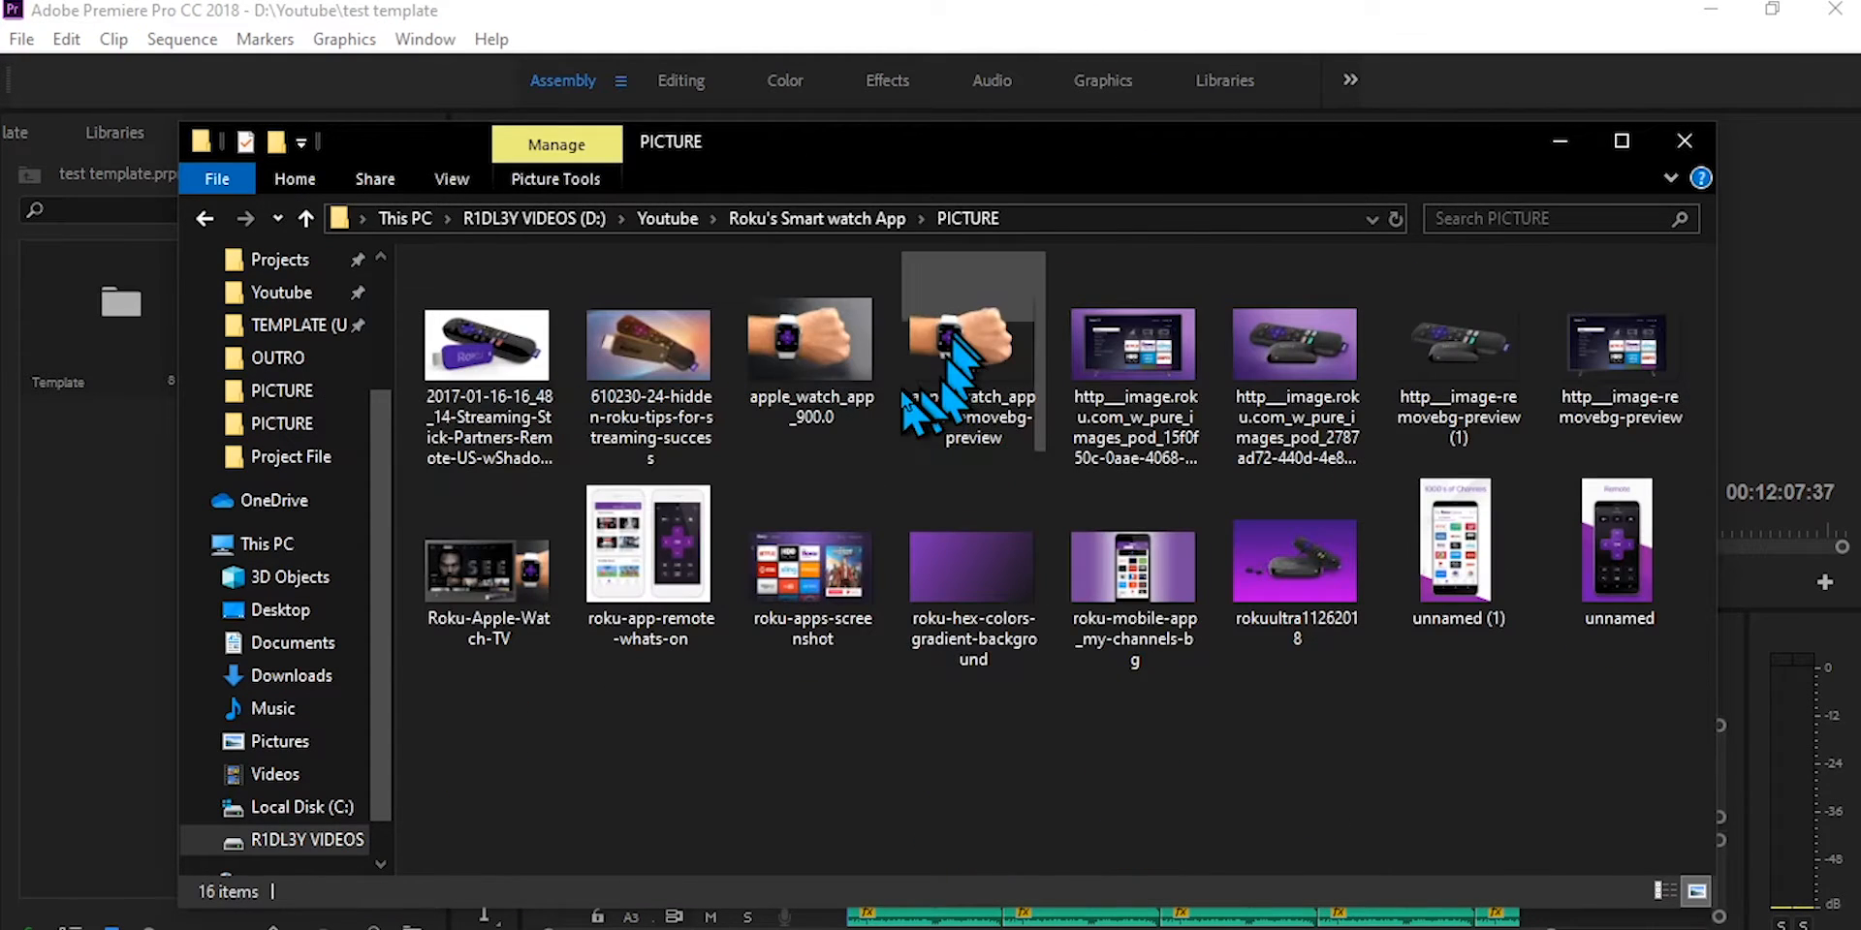
pyautogui.moveTo(969, 407); pyautogui.dragTo(121, 620)
pyautogui.click(1557, 142)
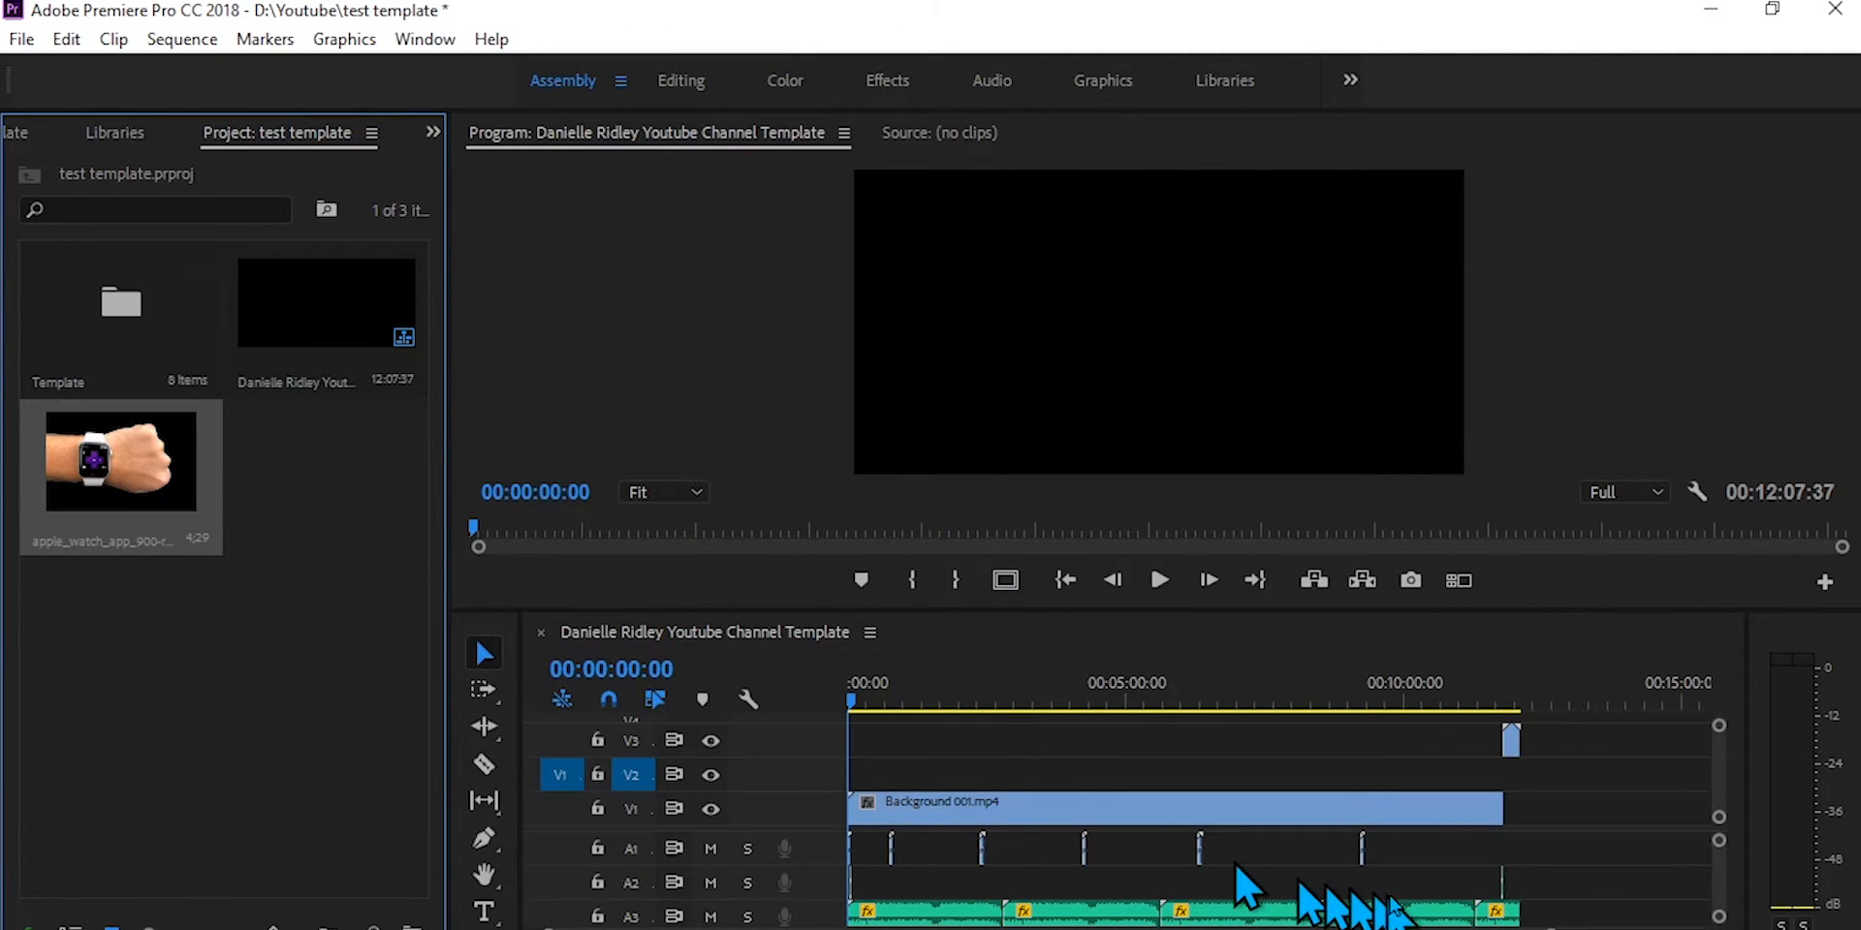
# Step: Place the watch image on V2 above the background, extend it to about 1:45 and check it at 00:00:10:08
pyautogui.moveTo(1550, 929); pyautogui.dragTo(1081, 929)
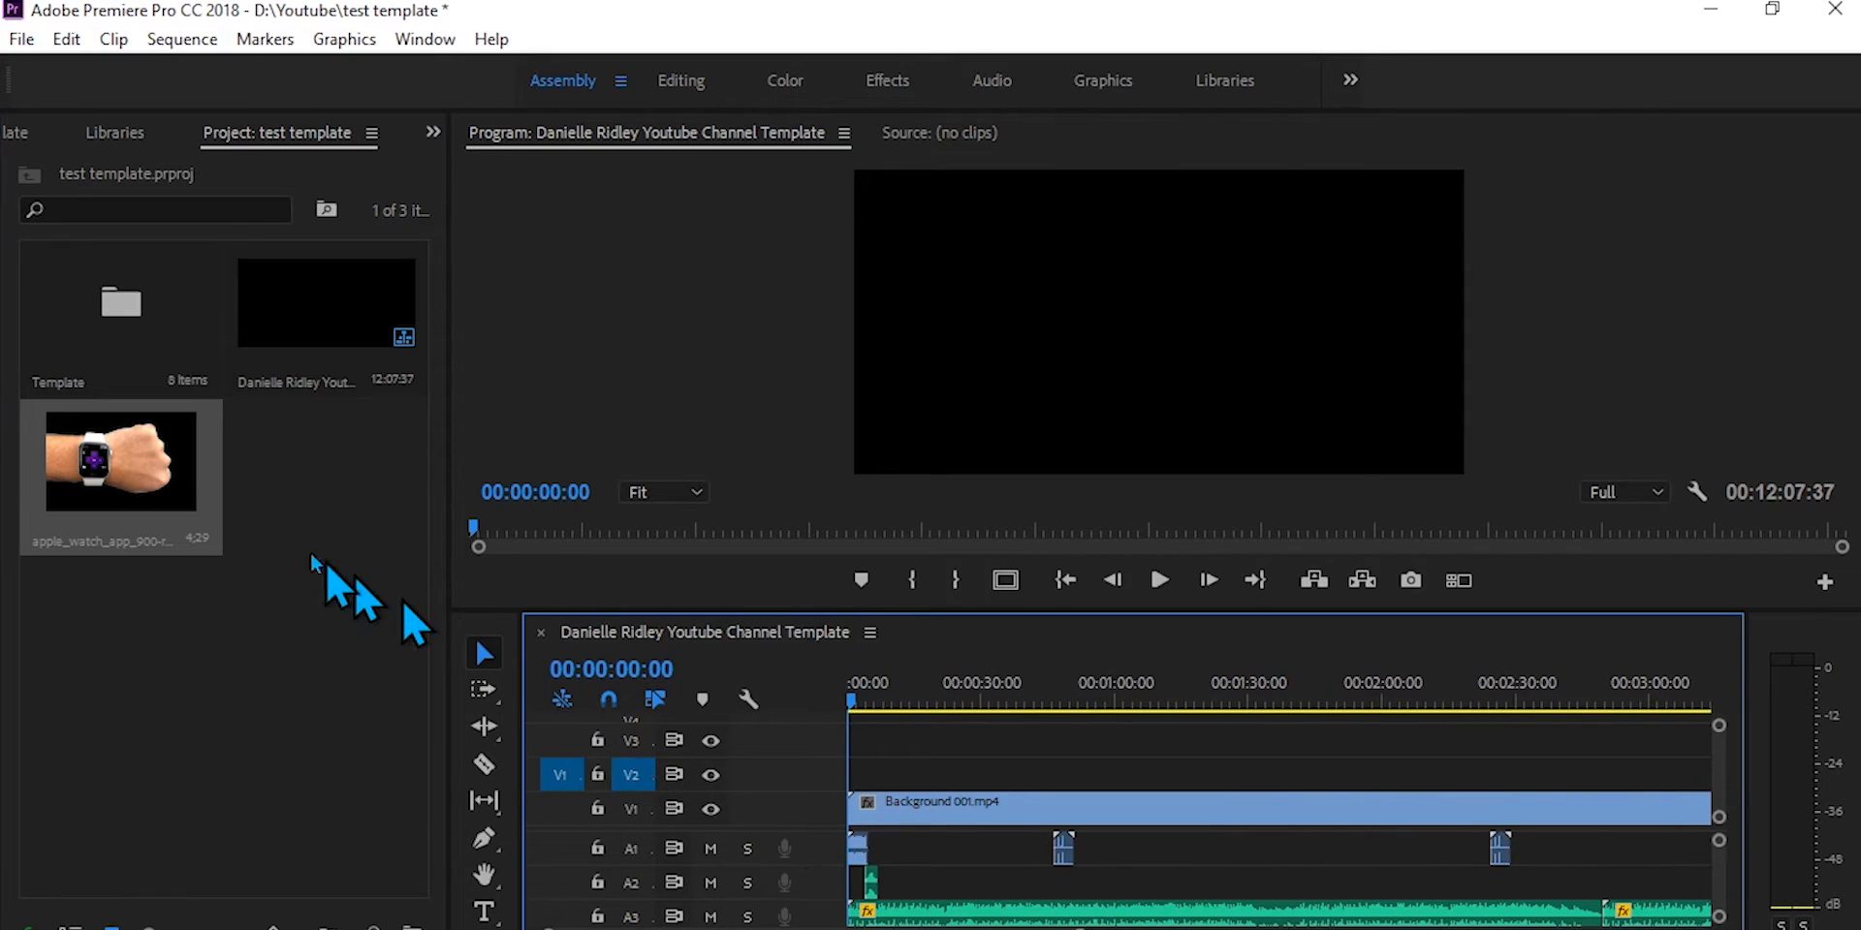
pyautogui.moveTo(184, 494); pyautogui.dragTo(1315, 775)
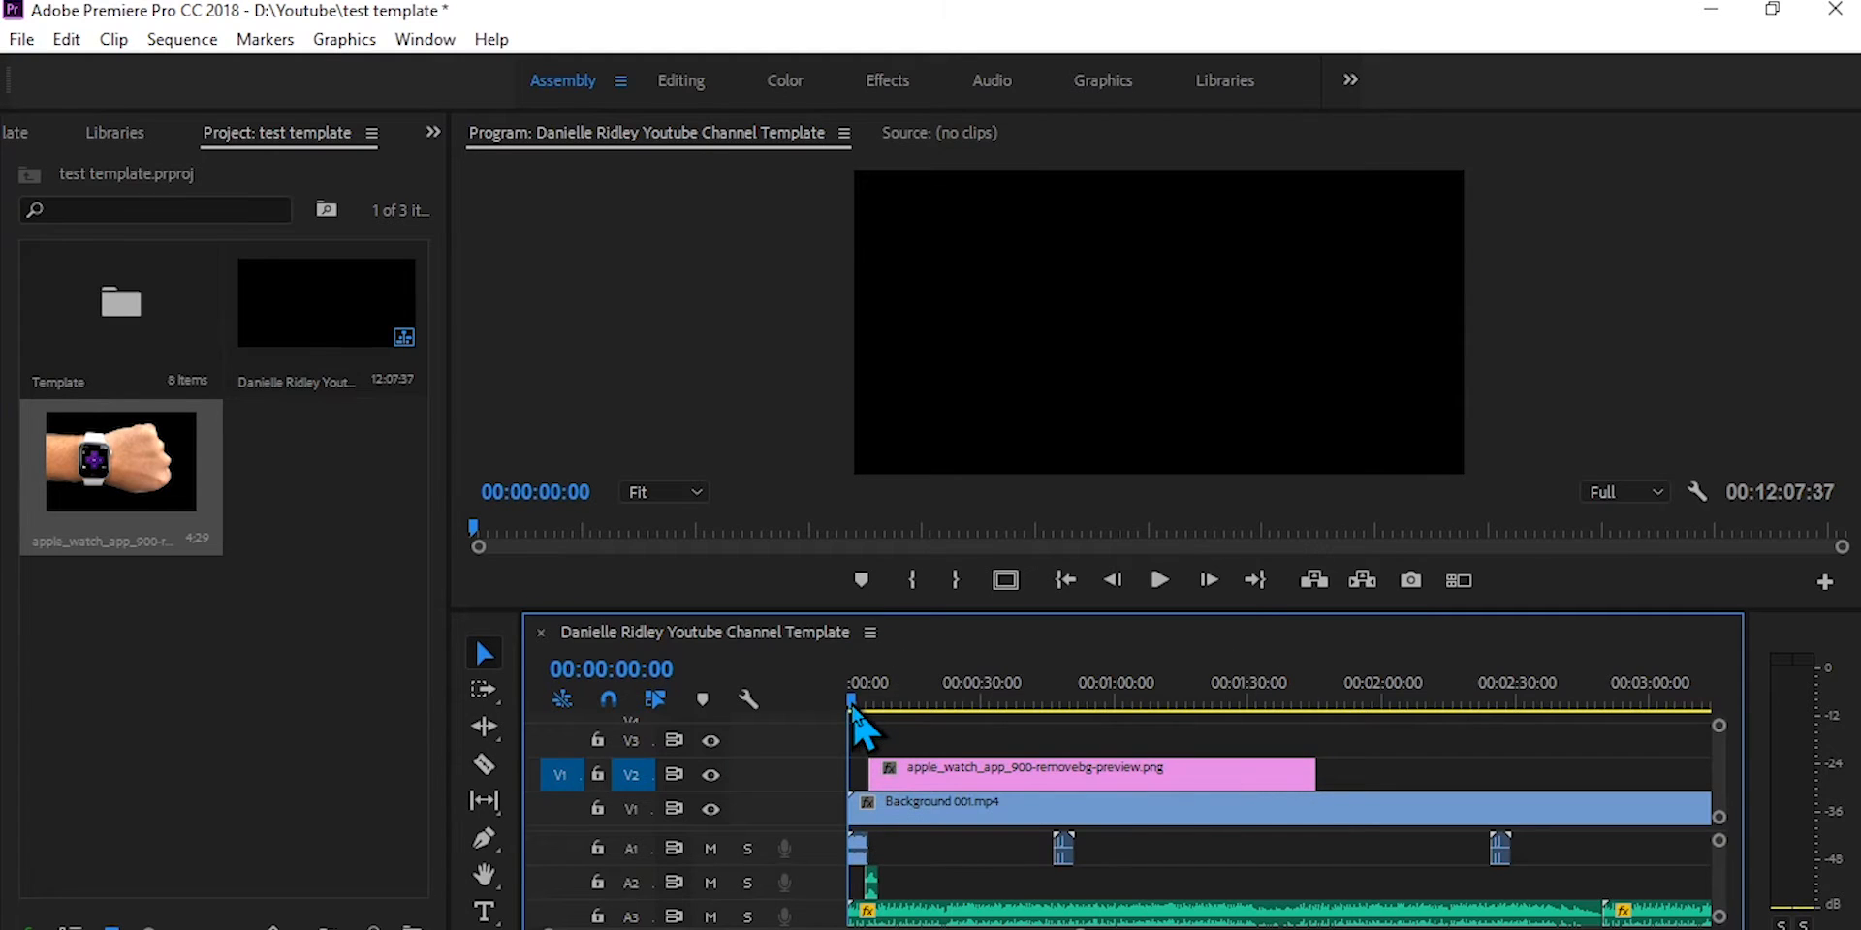
pyautogui.moveTo(853, 704); pyautogui.dragTo(892, 707)
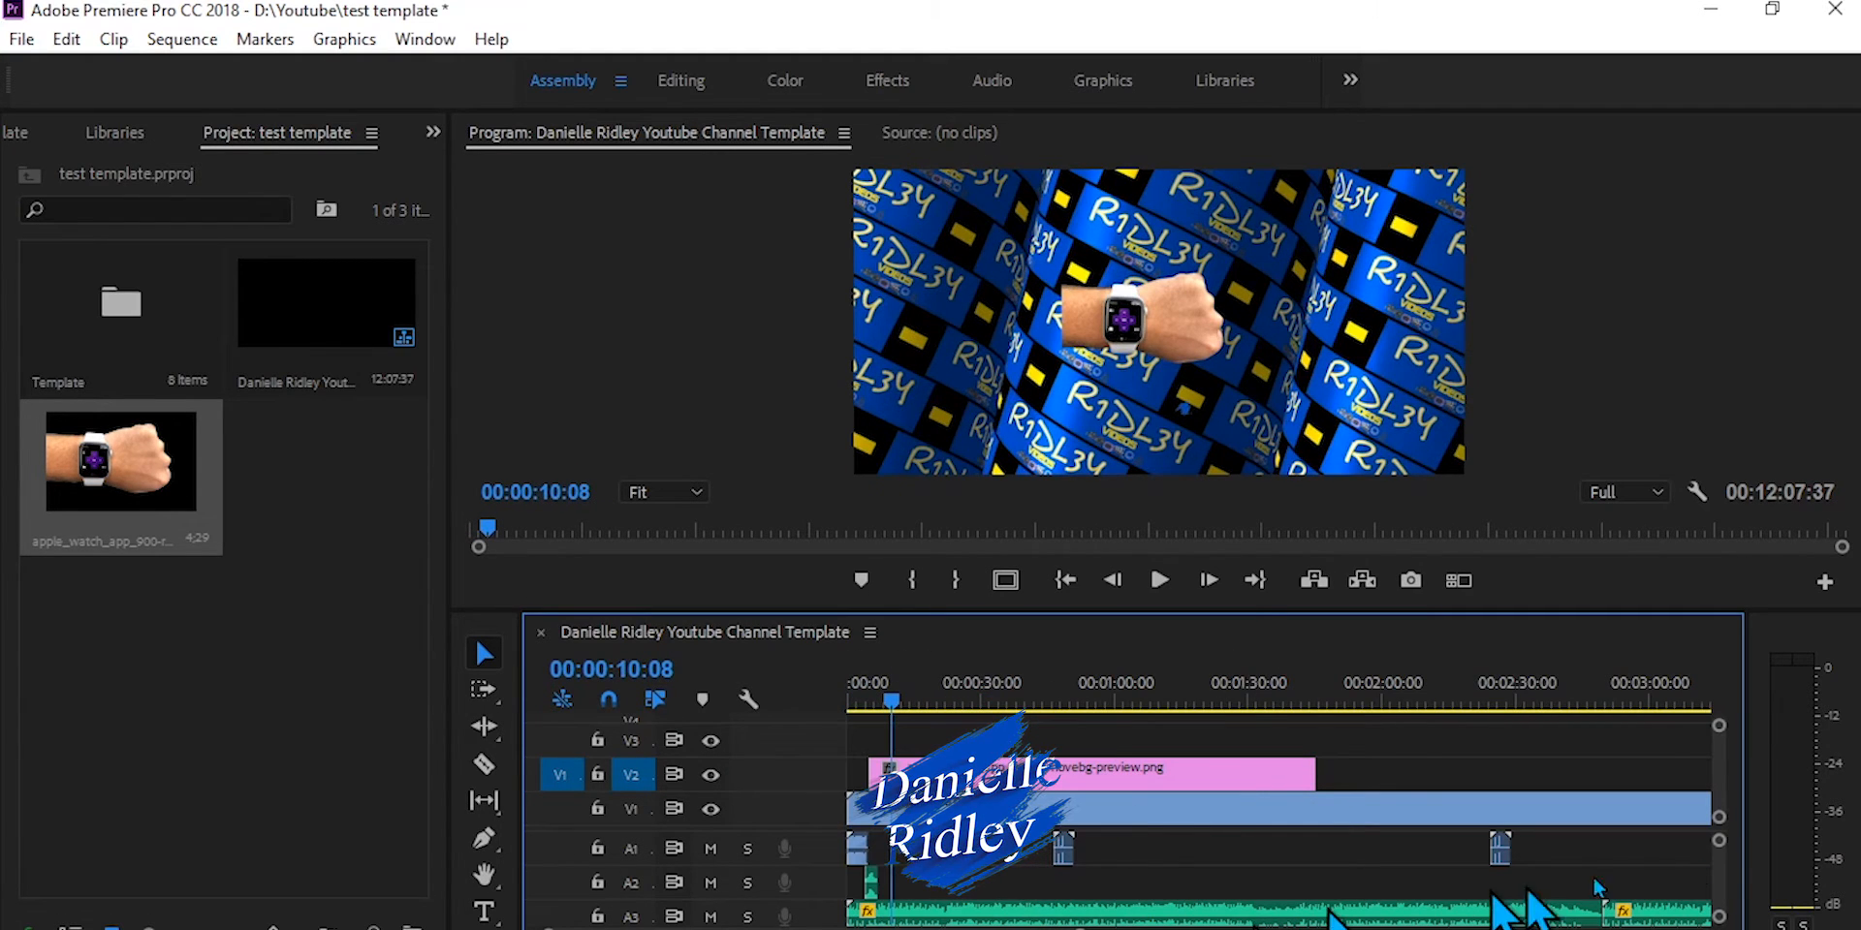
# Step: Import the recording from the AUDIO folder of Roku's Smart watch App and place it on track A7 near the sequence start
pyautogui.scroll(-5, 1644, 902)
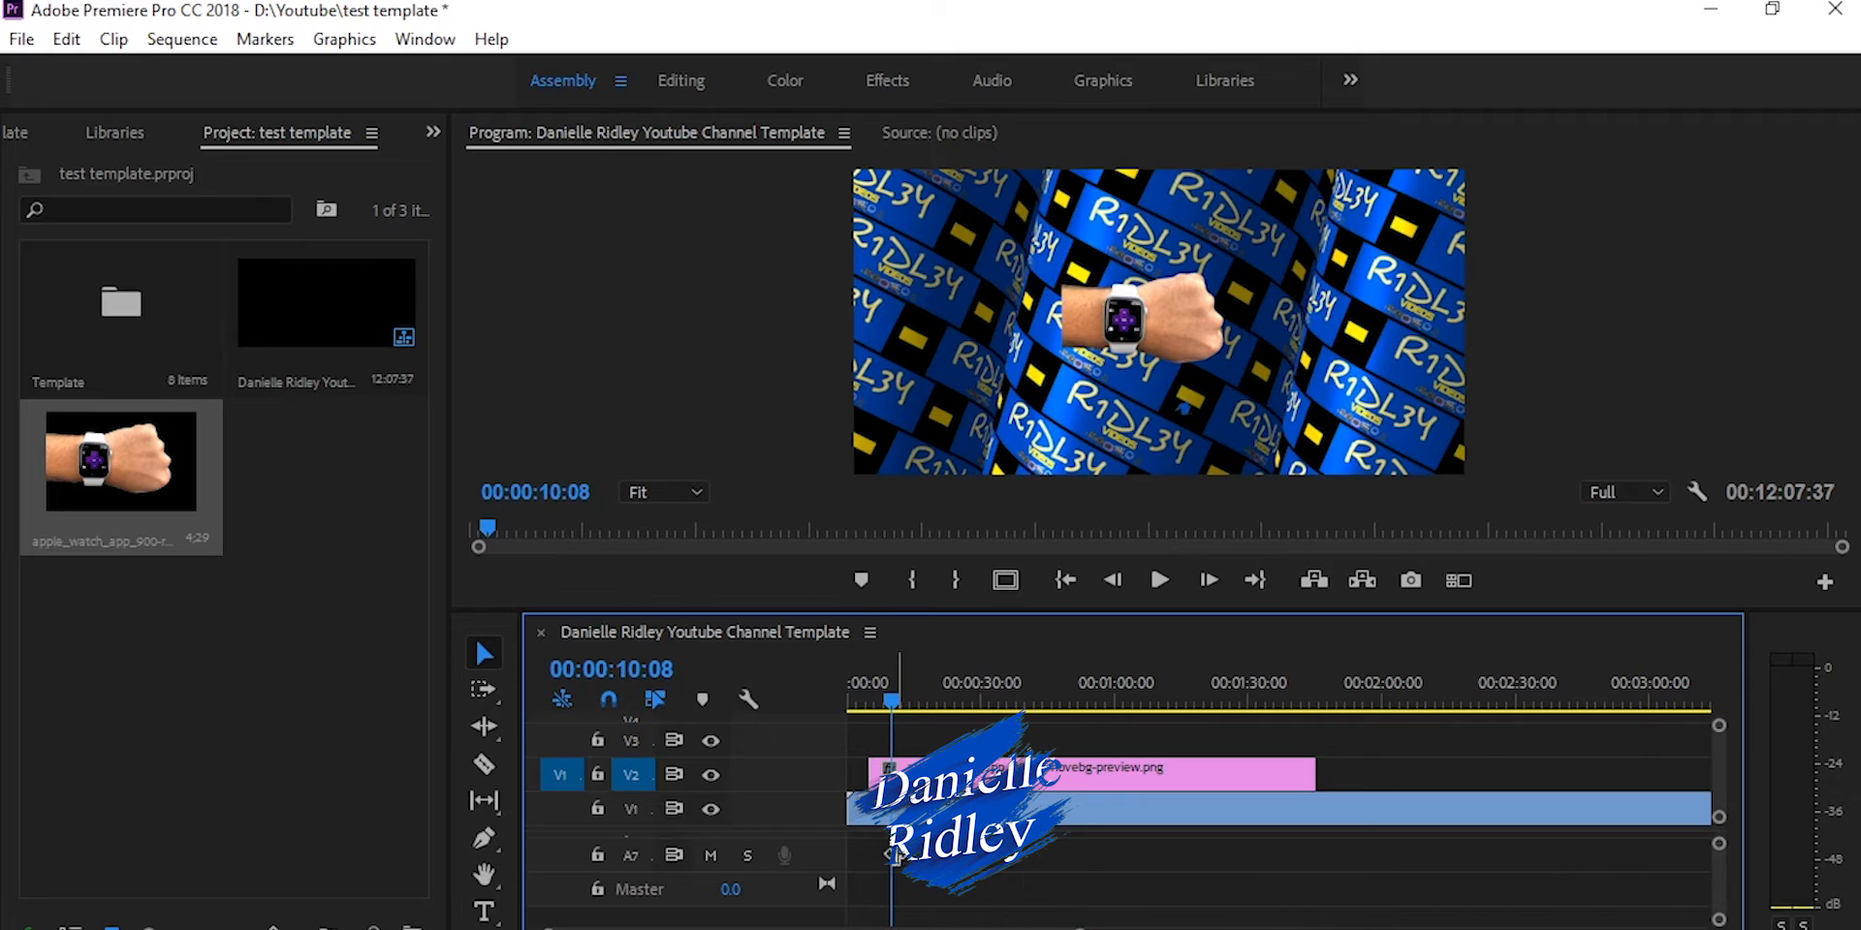
pyautogui.click(1093, 0)
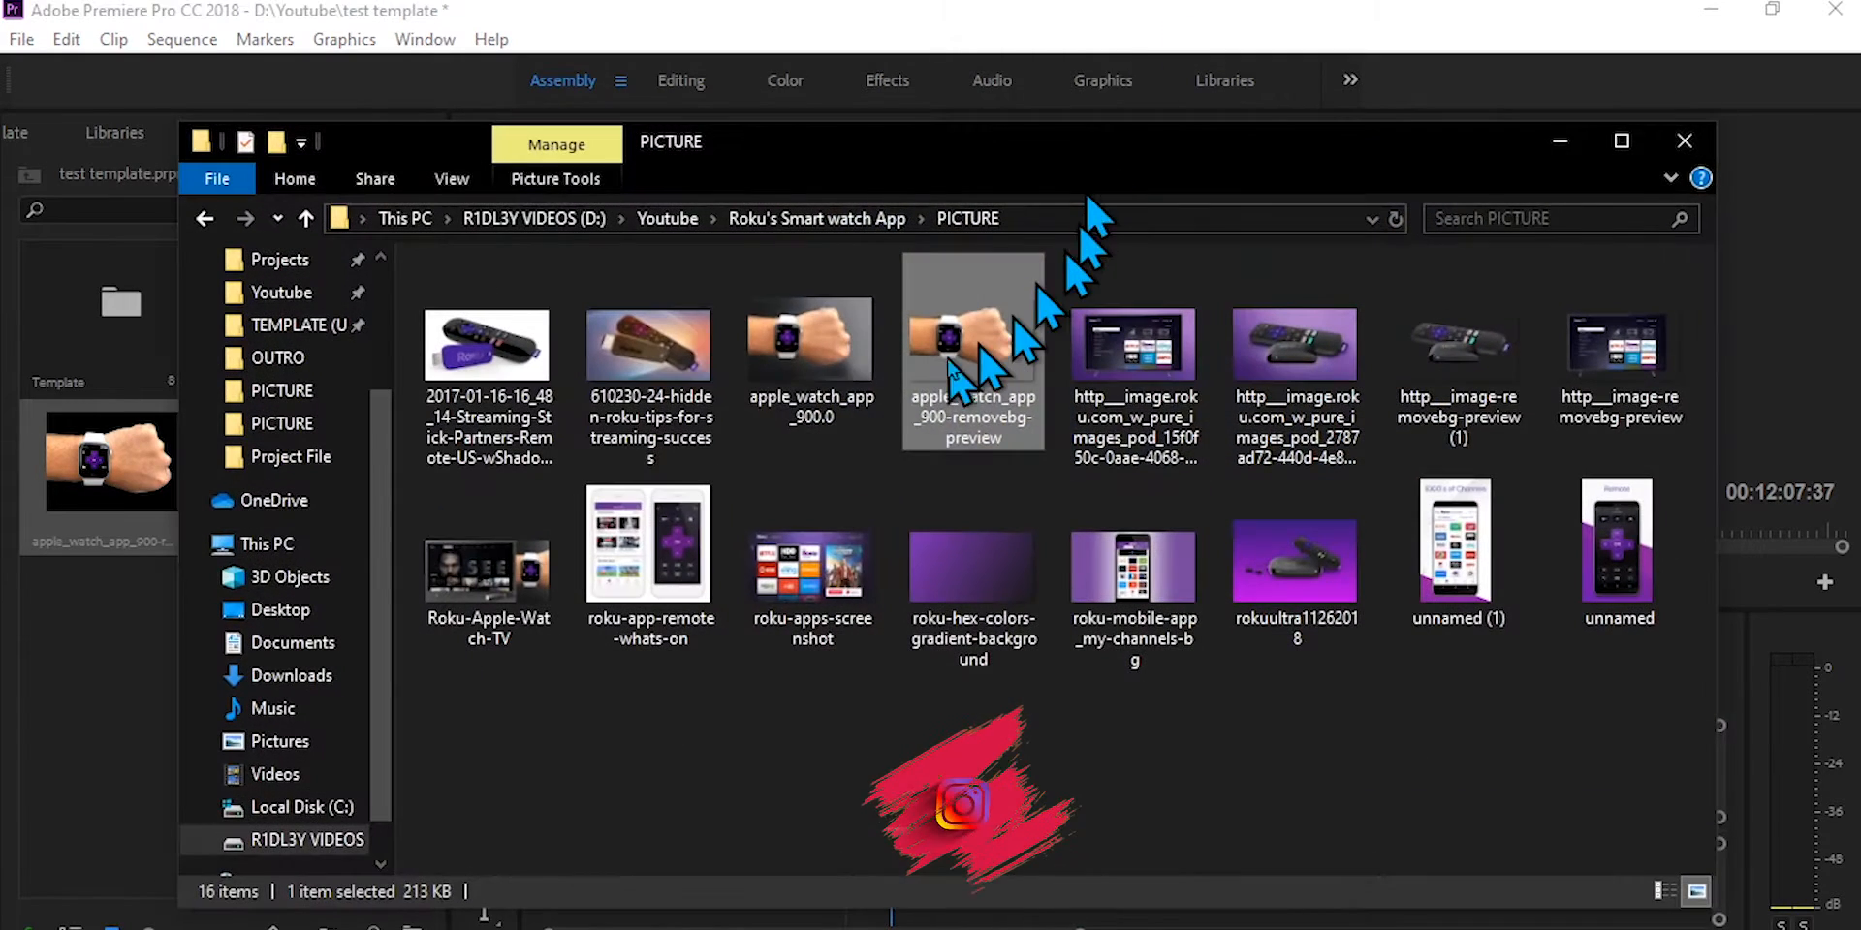
pyautogui.click(831, 220)
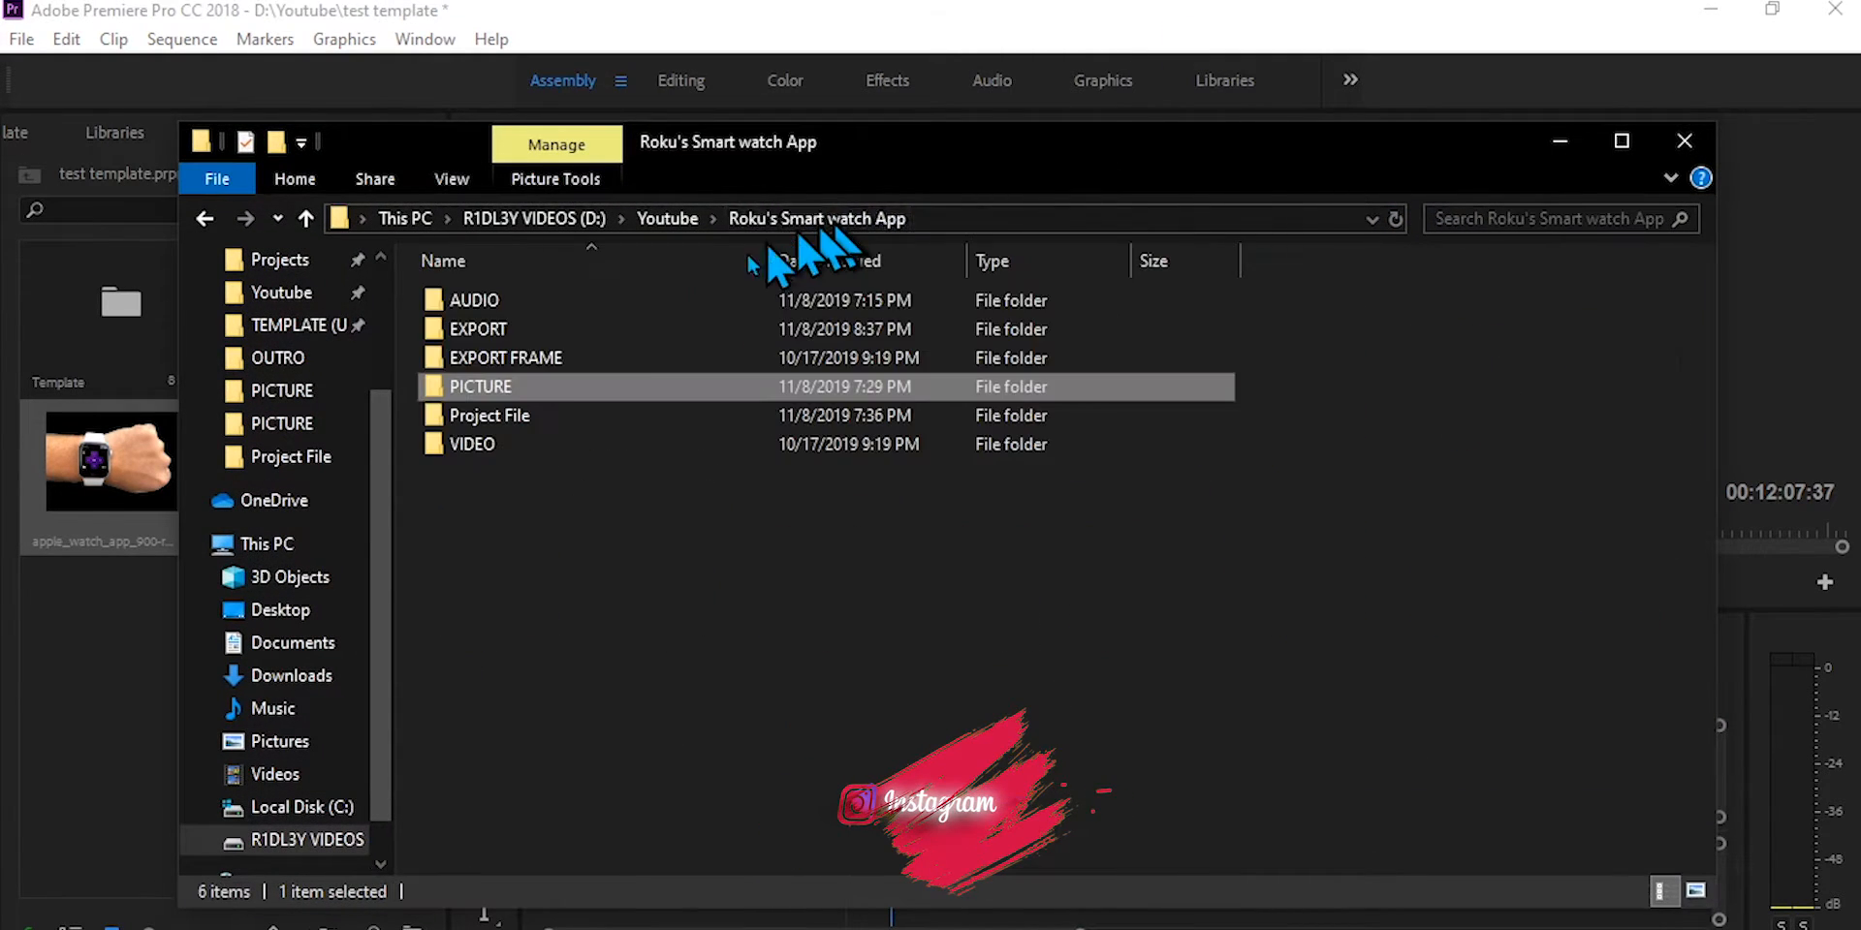
pyautogui.doubleClick(504, 301)
pyautogui.moveTo(523, 301); pyautogui.dragTo(108, 717)
pyautogui.moveTo(349, 503); pyautogui.dragTo(883, 874)
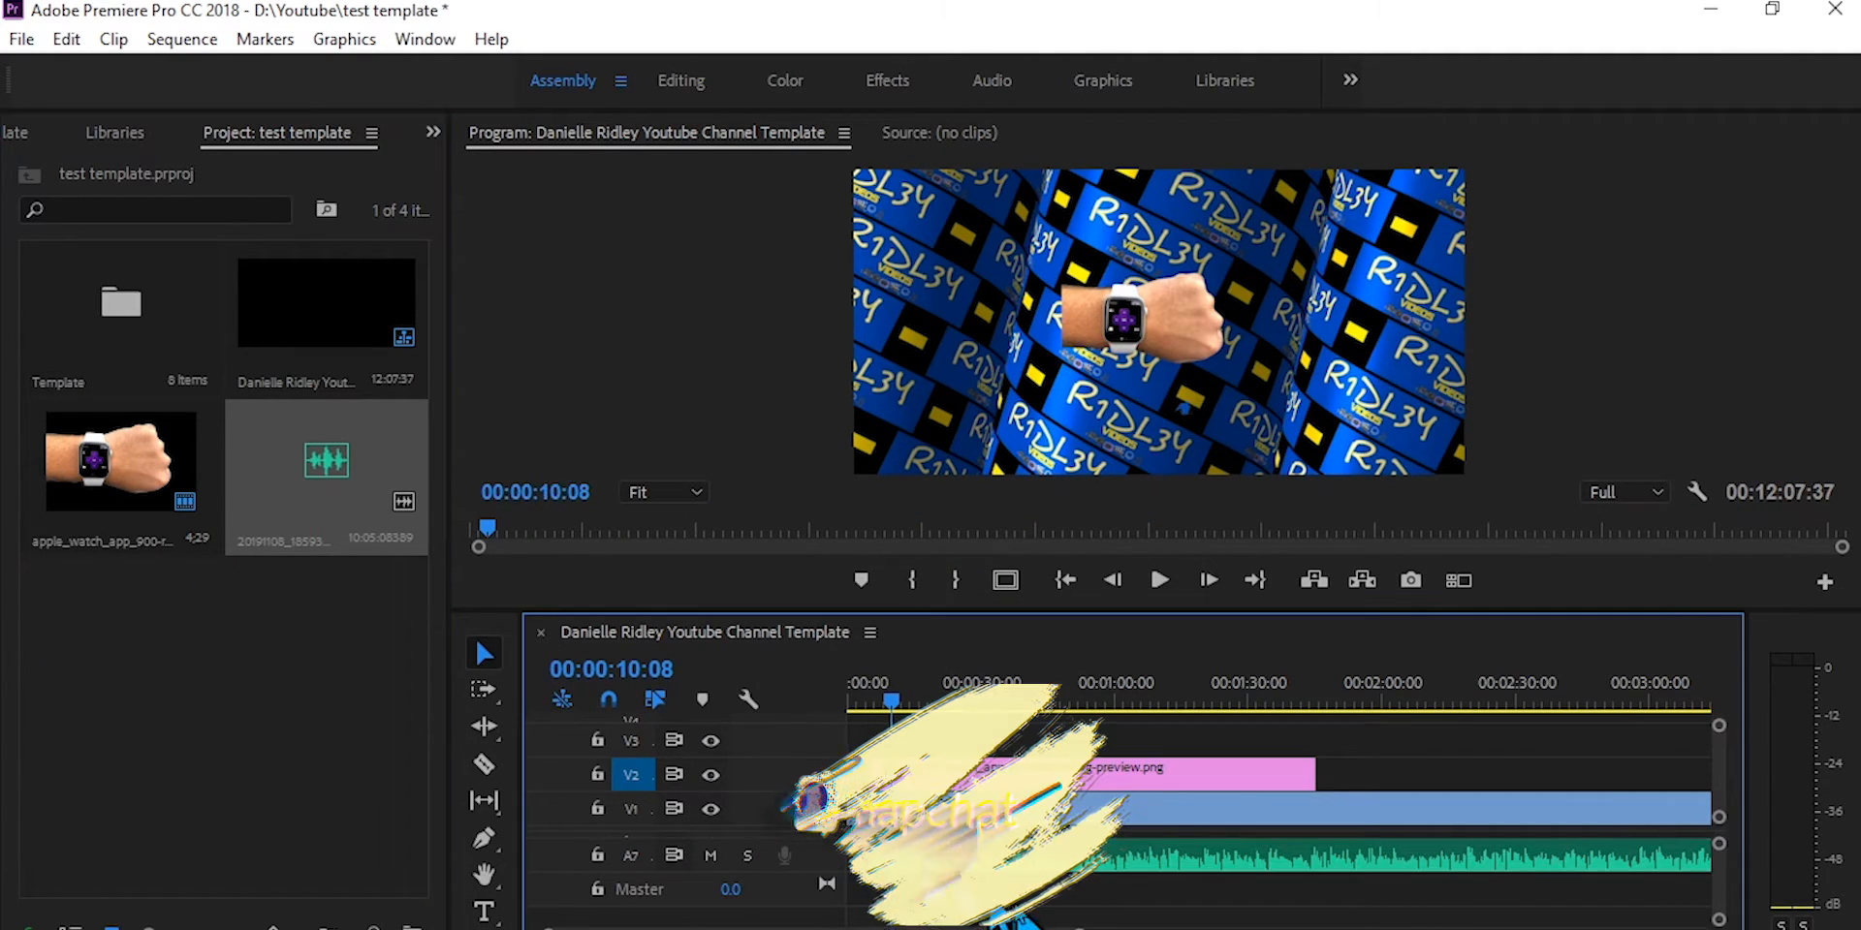
# Step: Fit the whole sequence in the timeline and check where the A7 recording ends relative to the background
pyautogui.press('\\')
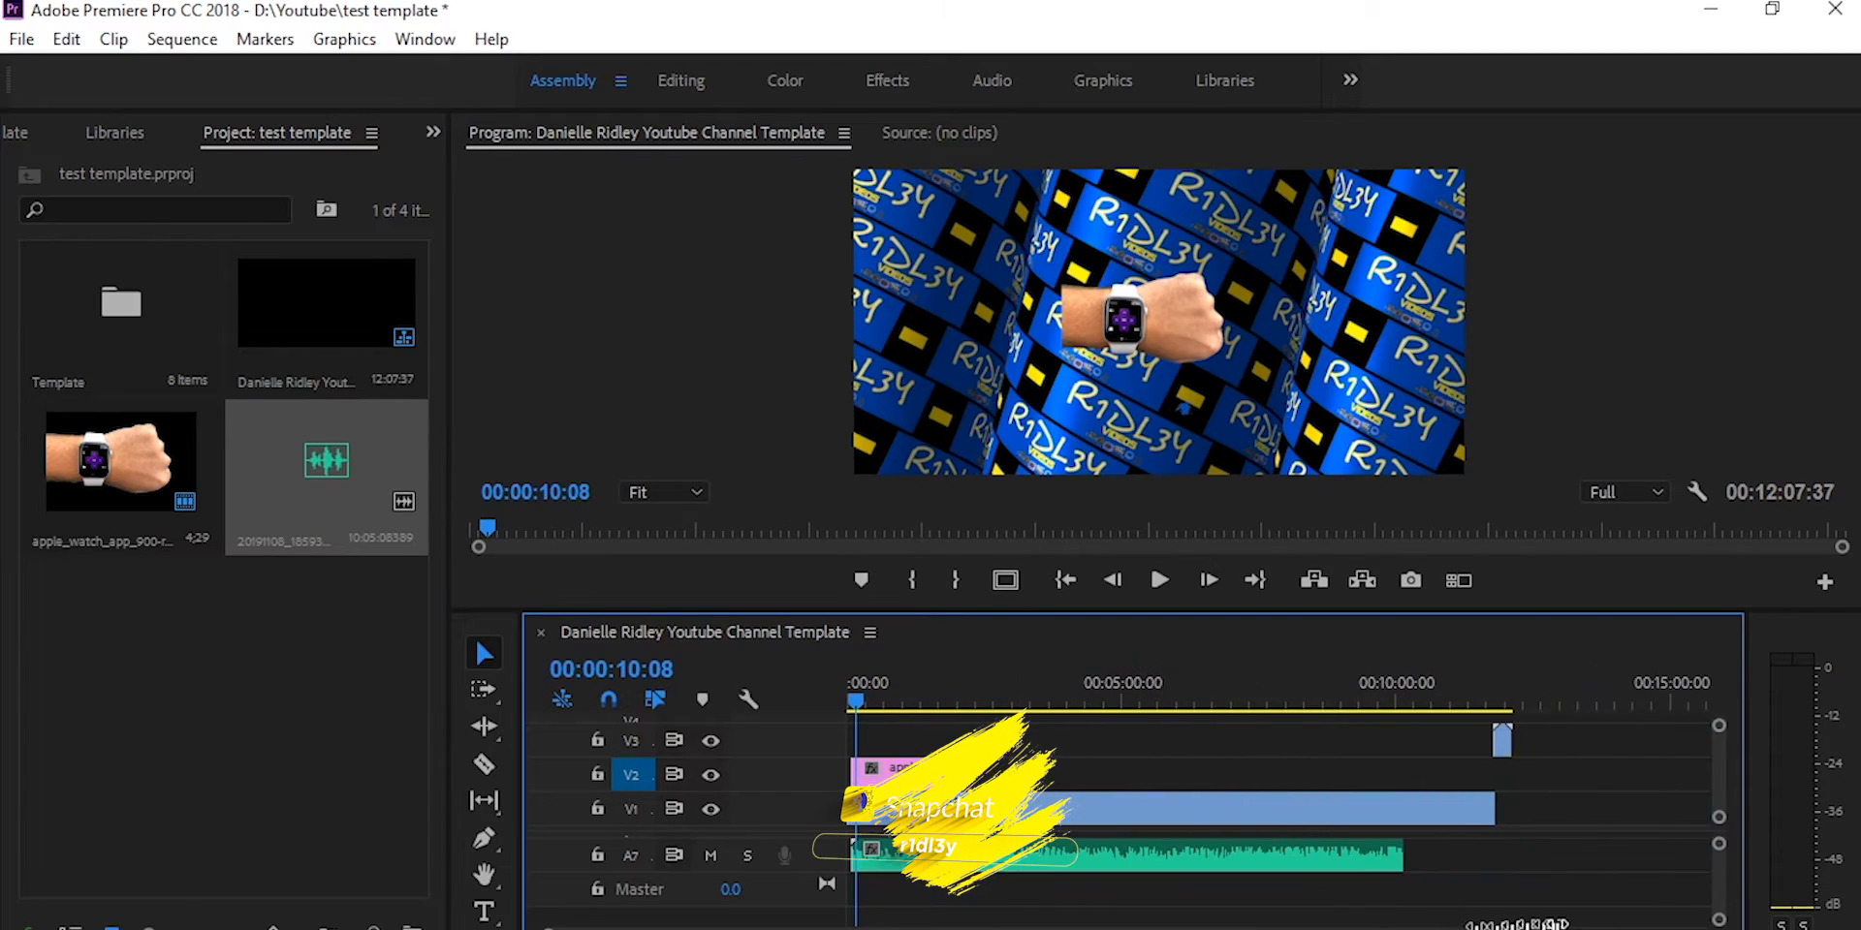
pyautogui.moveTo(869, 709); pyautogui.dragTo(1412, 814)
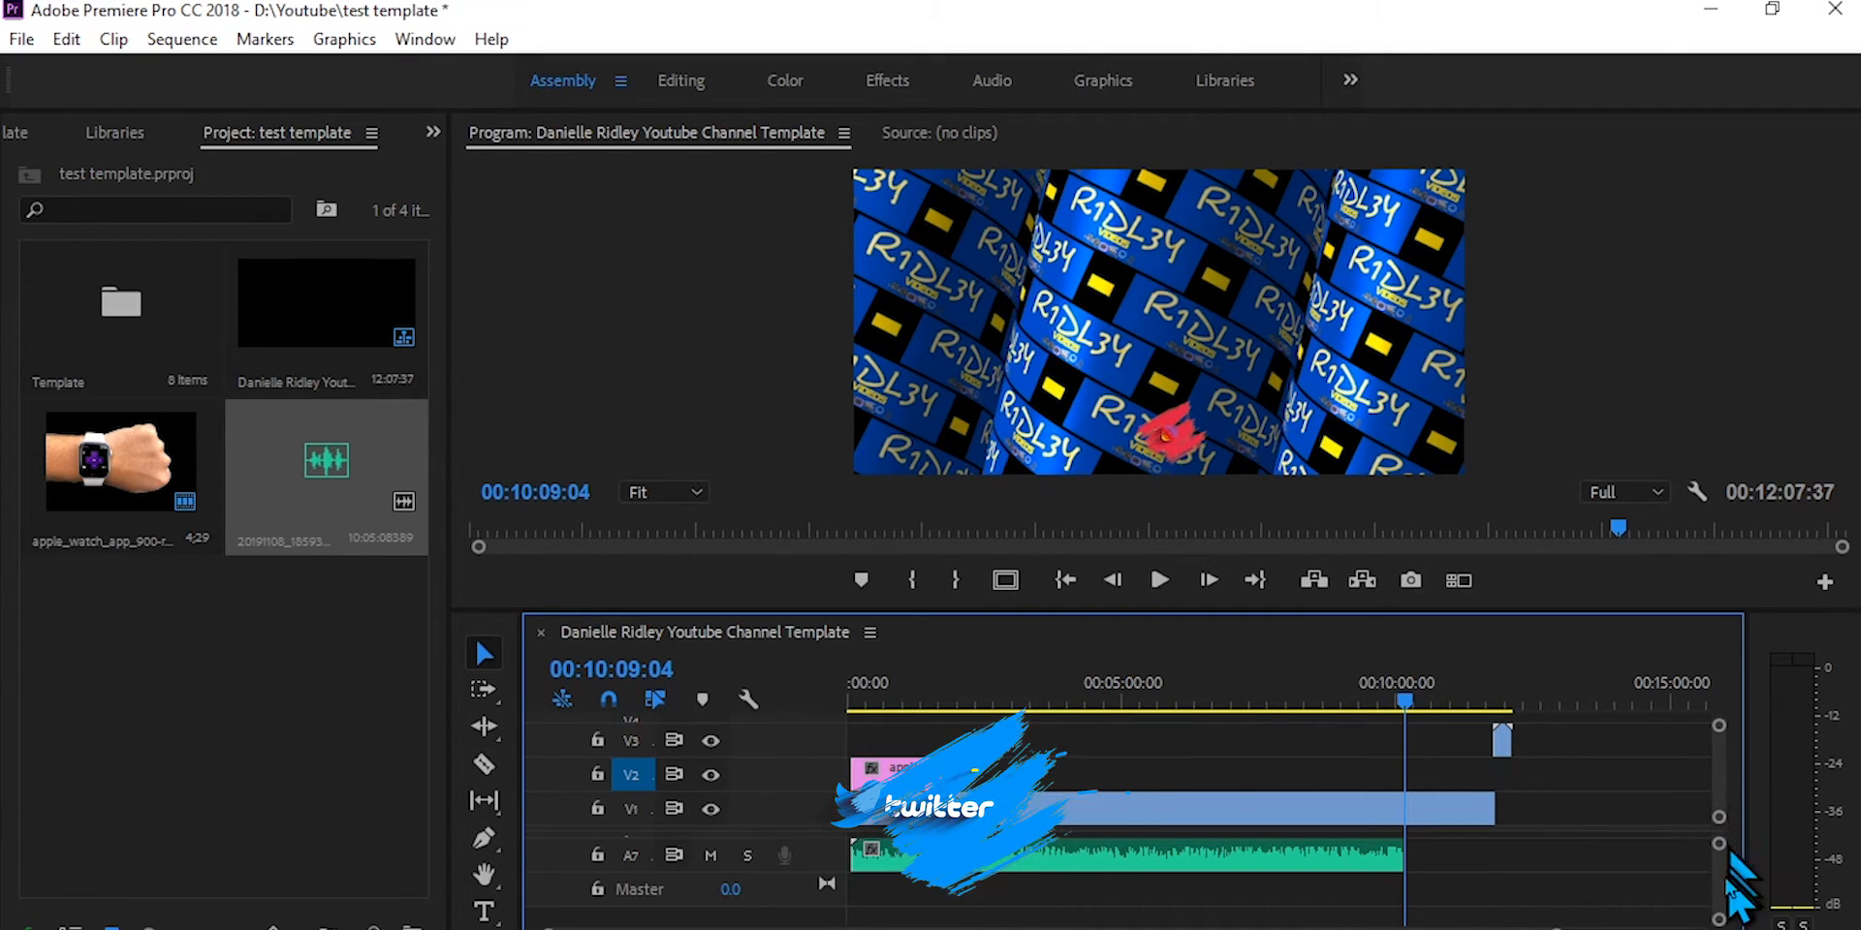
pyautogui.scroll(5, 1725, 853)
pyautogui.scroll(-5, 1725, 877)
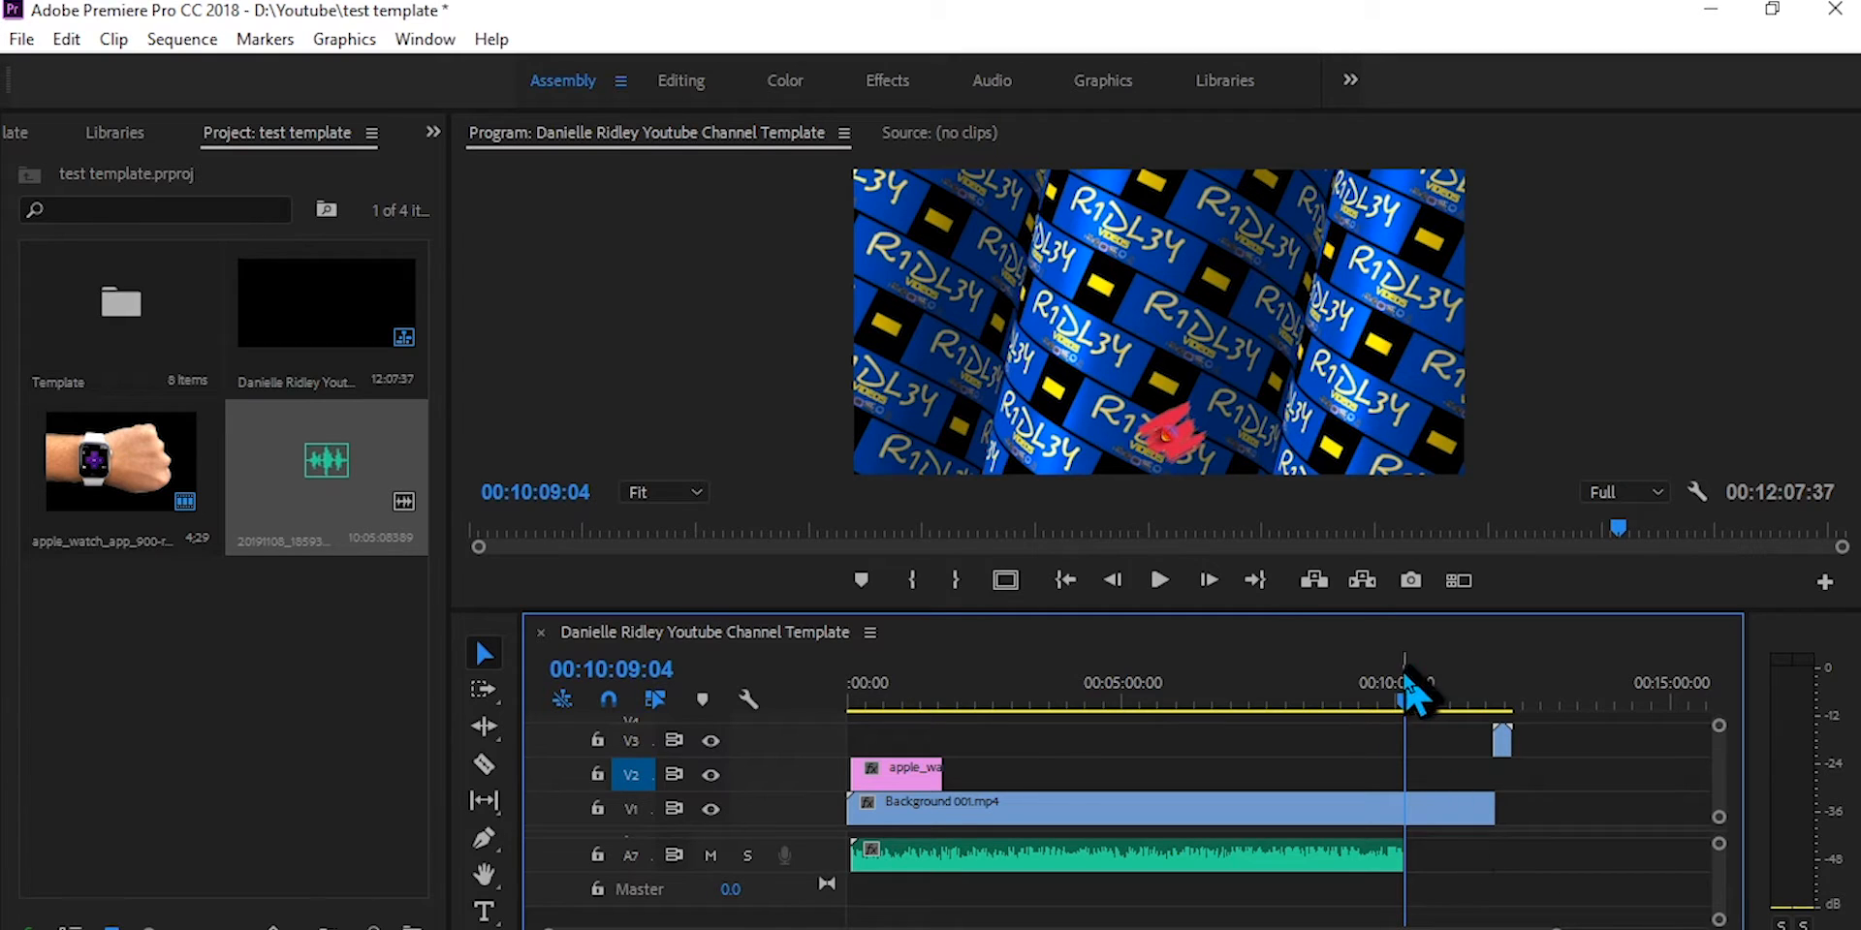
# Step: Go to 00:01:25:18 and enlarge the watch image on V2 to fit the frame size
pyautogui.moveTo(1407, 682); pyautogui.dragTo(938, 773)
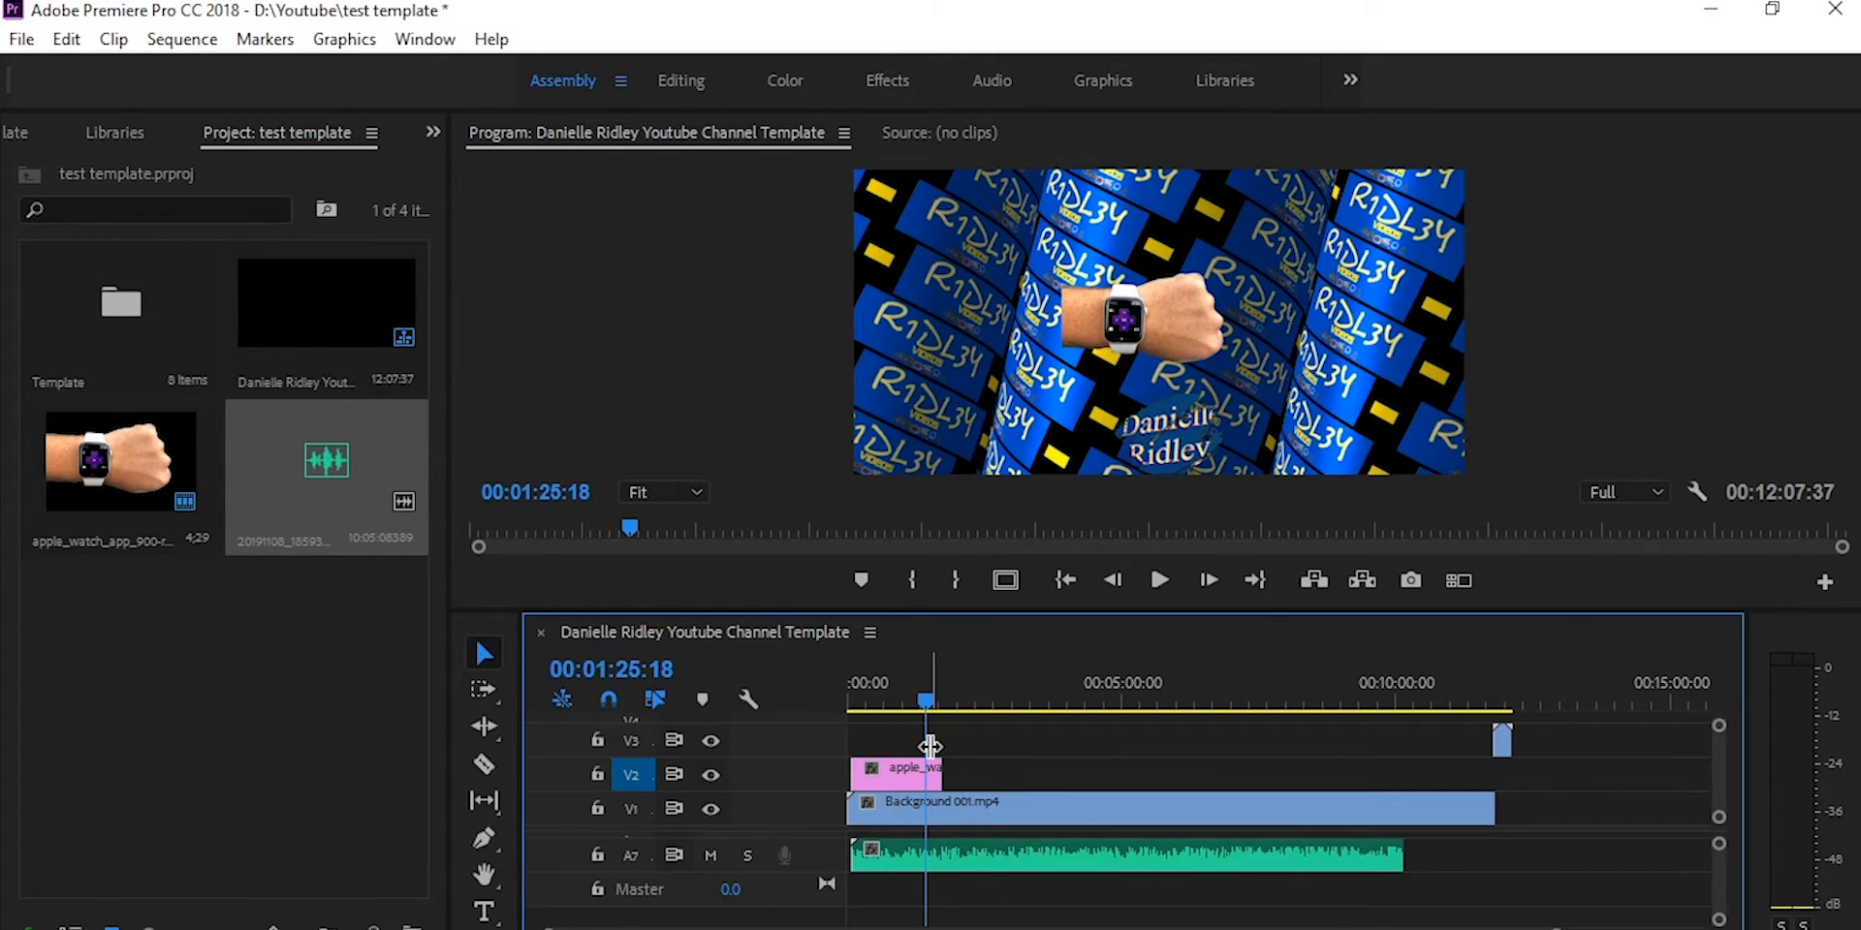
pyautogui.click(892, 780)
pyautogui.press('s')
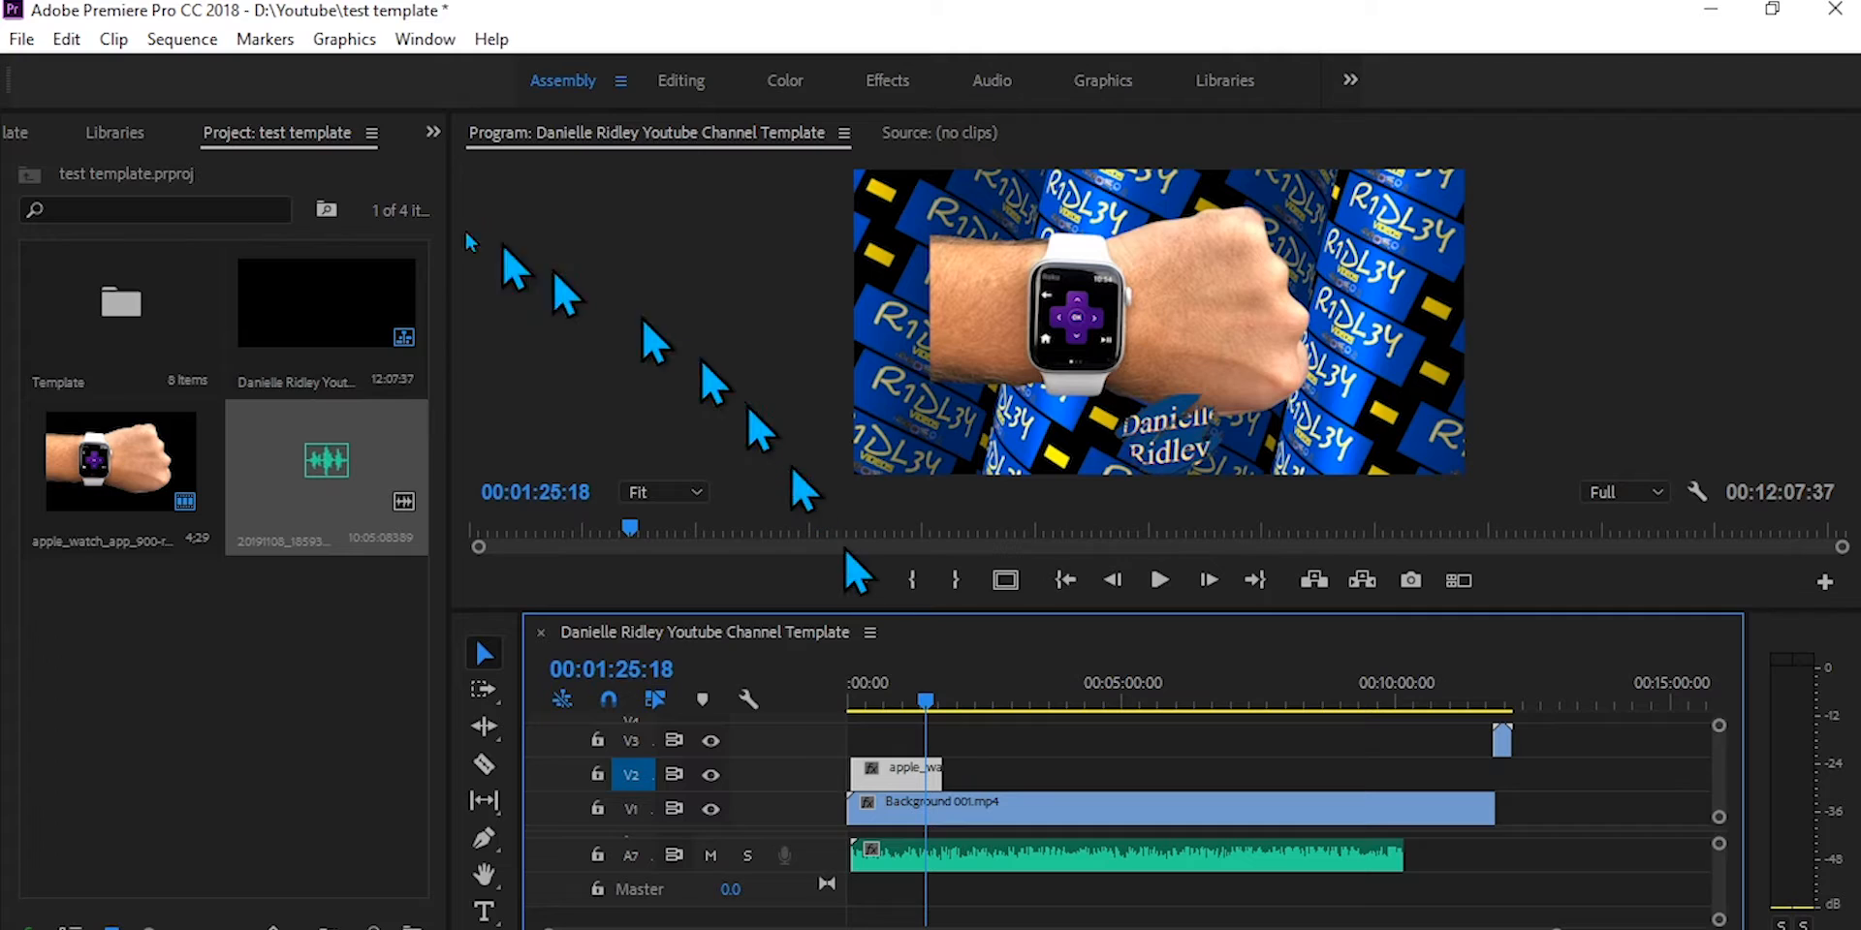
# Step: Bring the other Project: test template panel to the front and list the hidden panels
pyautogui.click(433, 133)
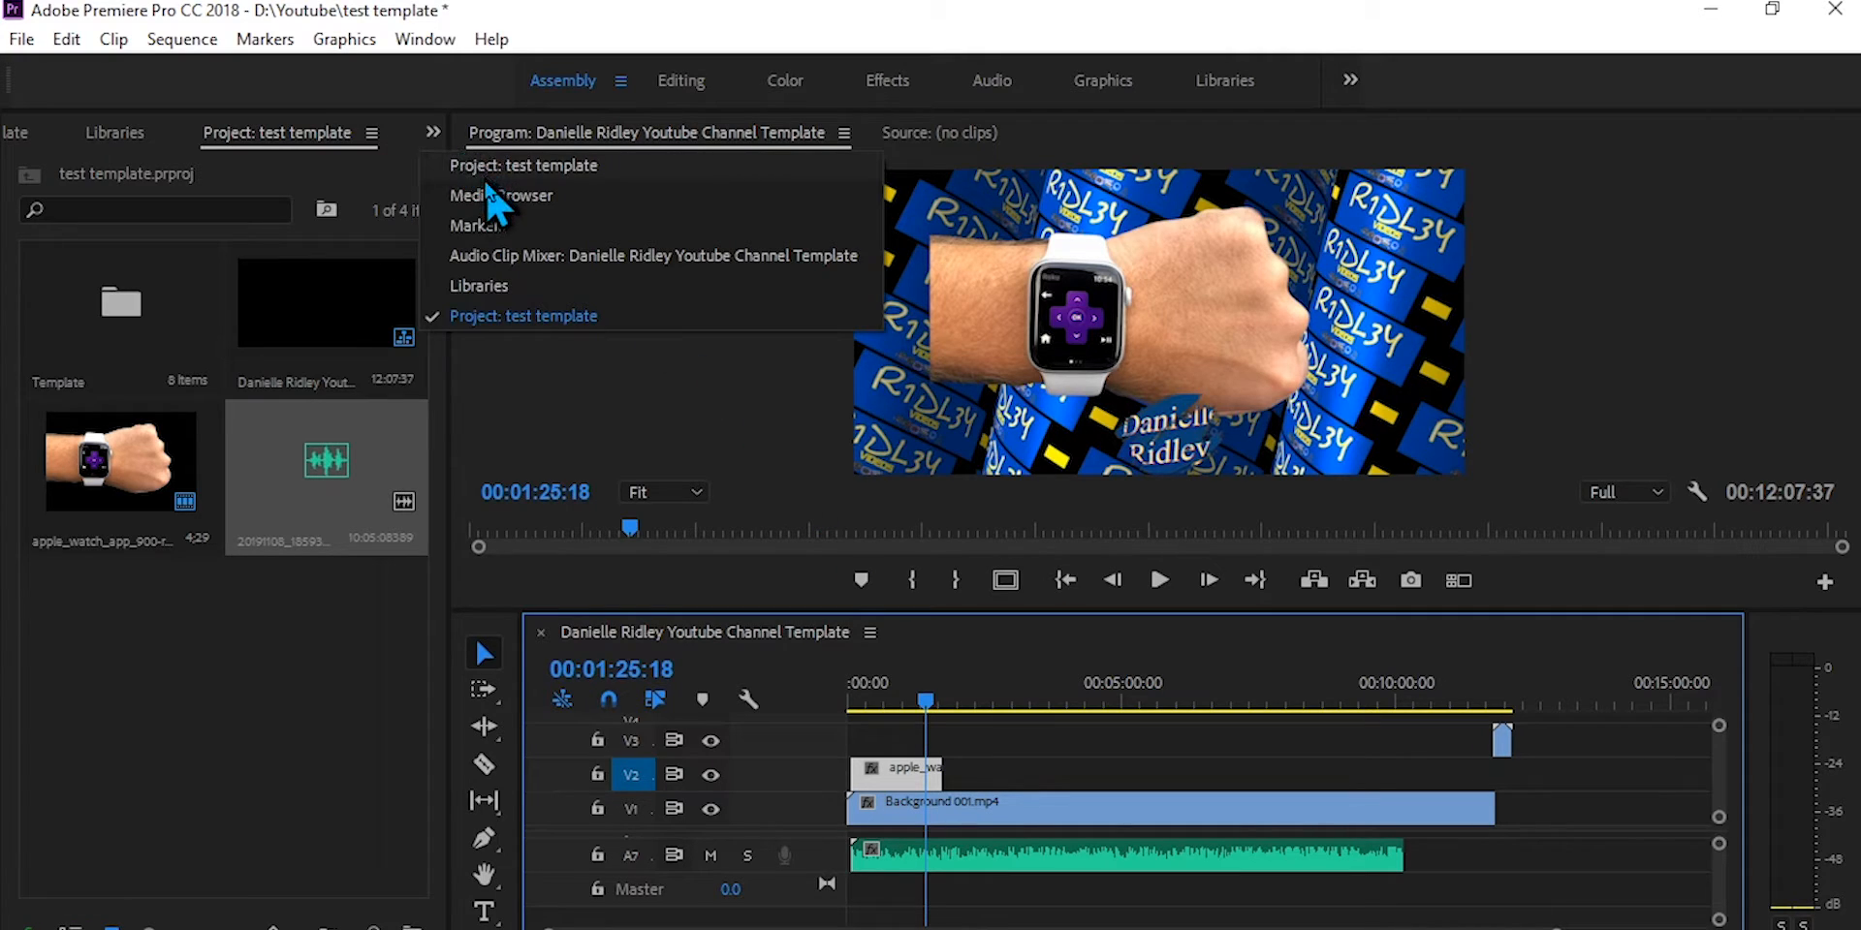
pyautogui.click(484, 167)
pyautogui.click(433, 133)
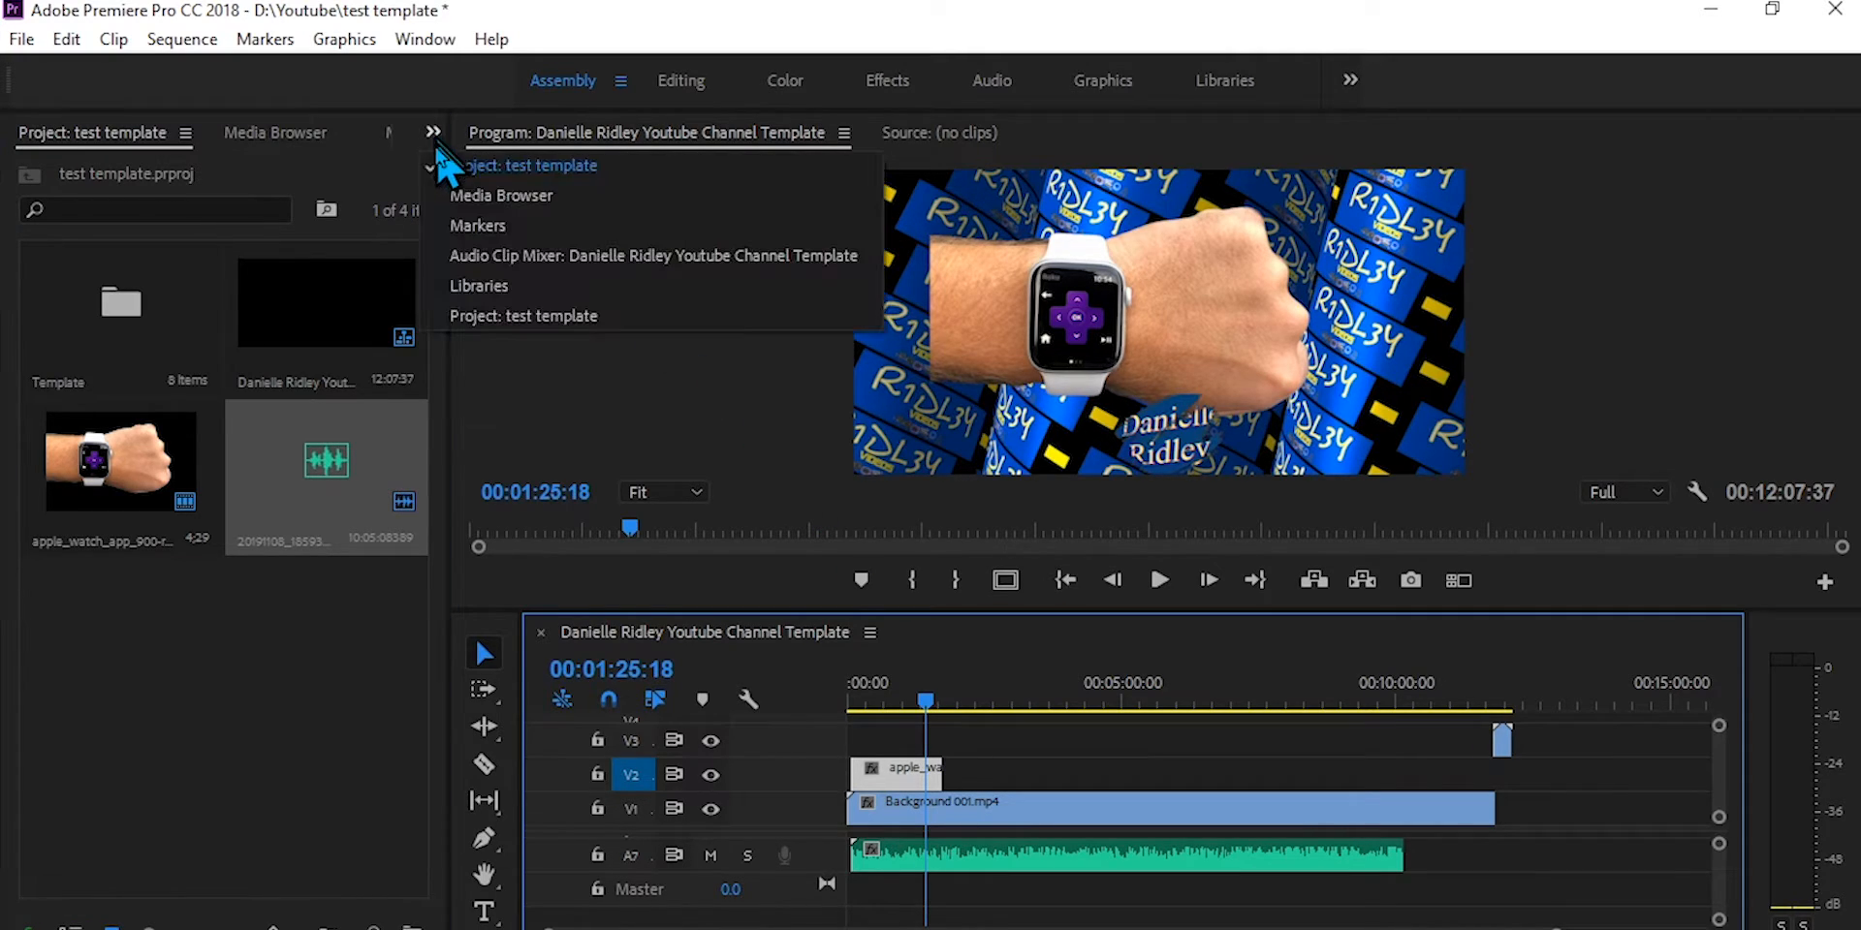